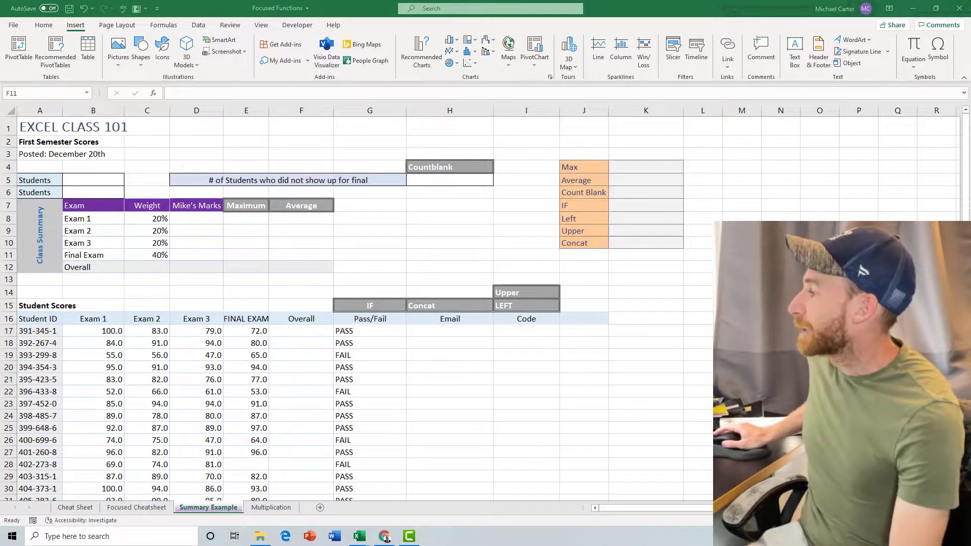
- Enter =MAX(FINAL_EXAM) in E11 to return the highest final exam score, using the FINAL EXAM column as the range
left_click(247, 254)
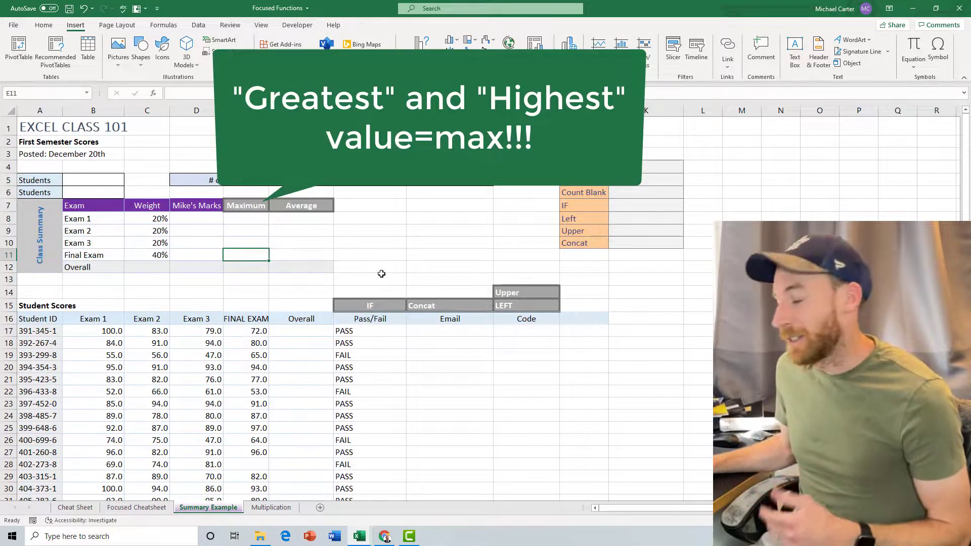
type("=max(")
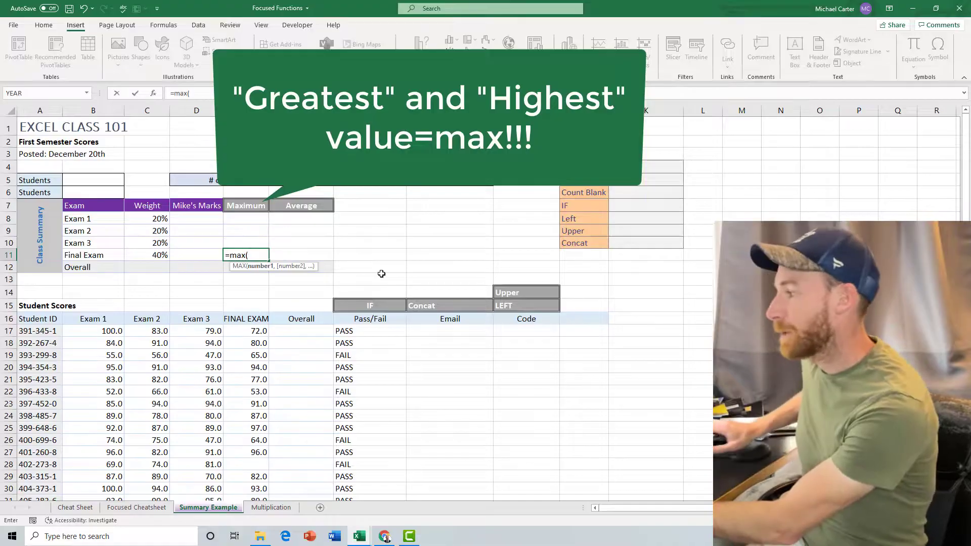
left_click_drag(259, 330, 245, 494)
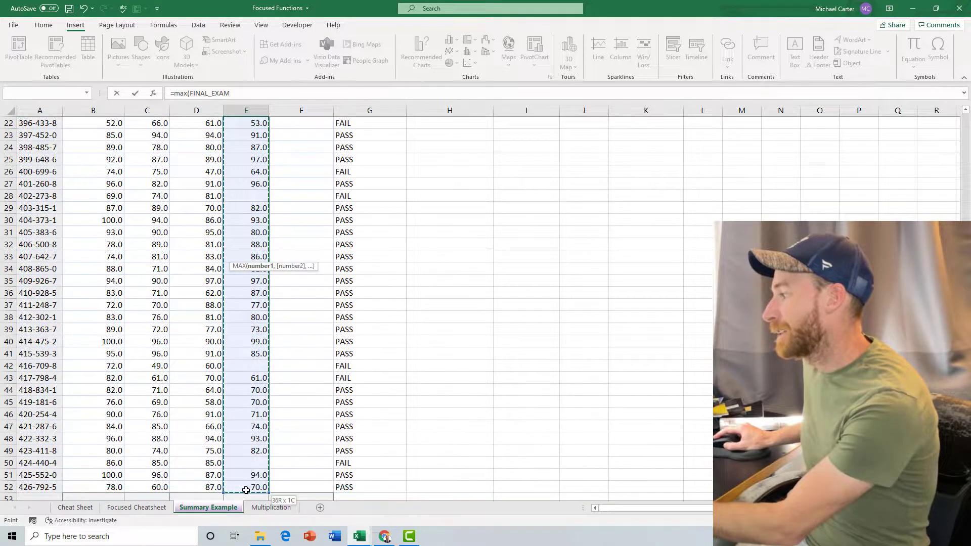
scroll(269, 449, "up", 4)
scroll(269, 449, "up", 2)
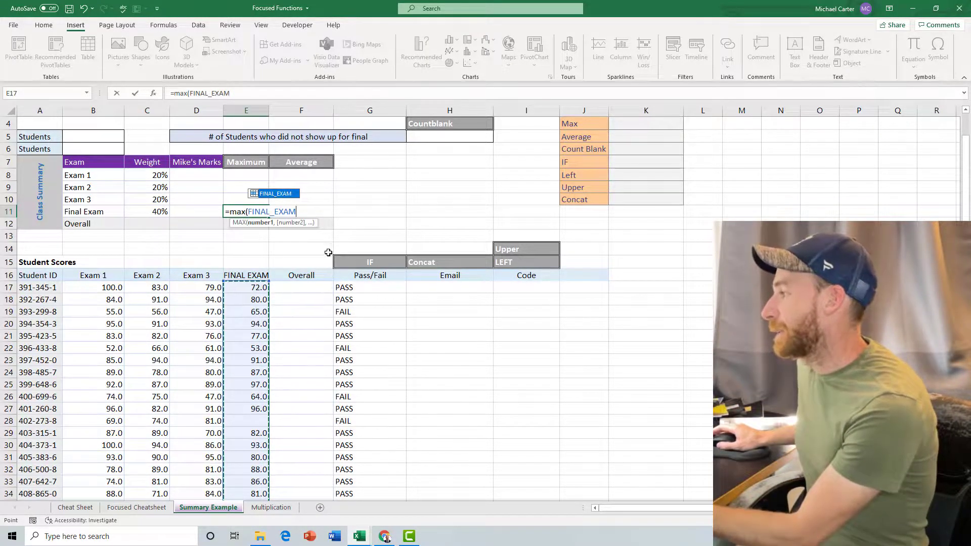
type(")")
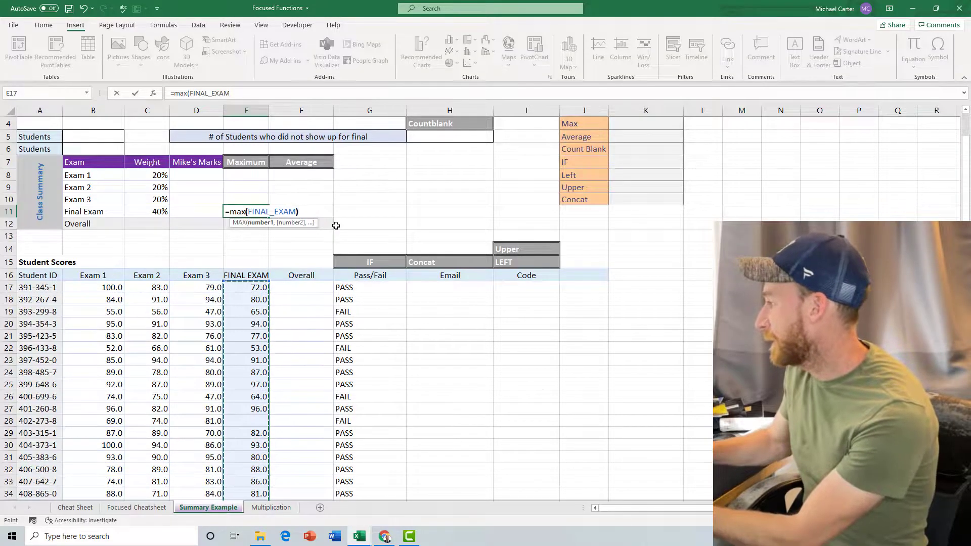
key("Return")
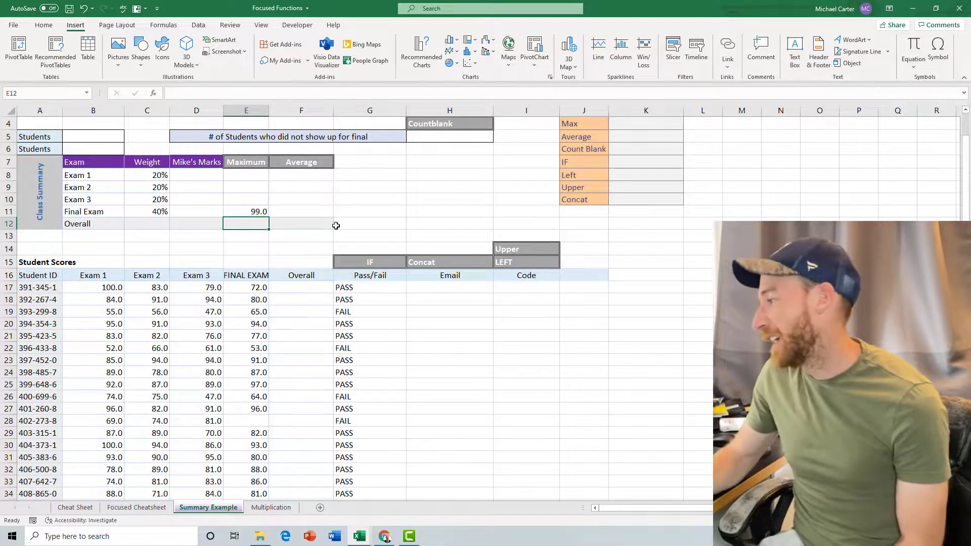
- Enter =AVERAGE(FINAL_EXAM) in F11 to calculate the average final exam score
left_click(311, 212)
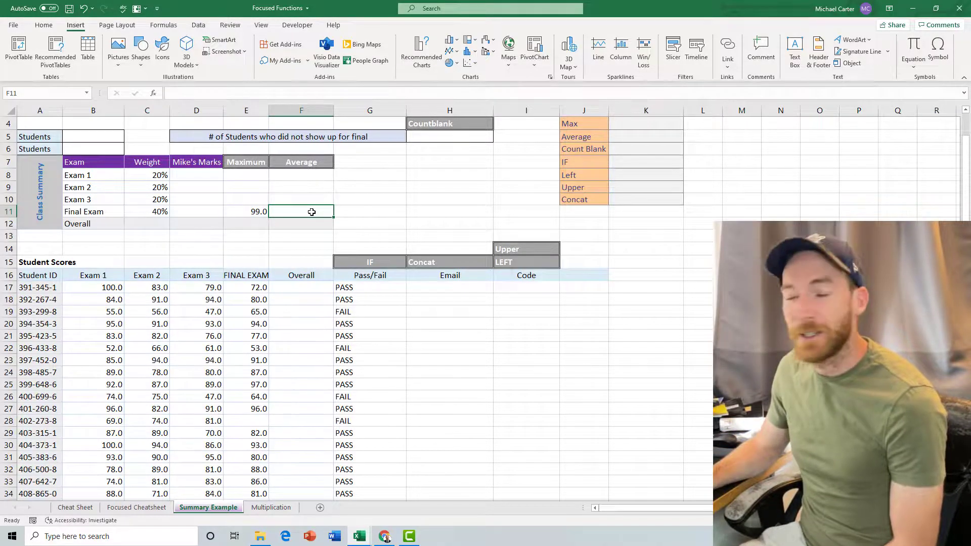
type("=average(")
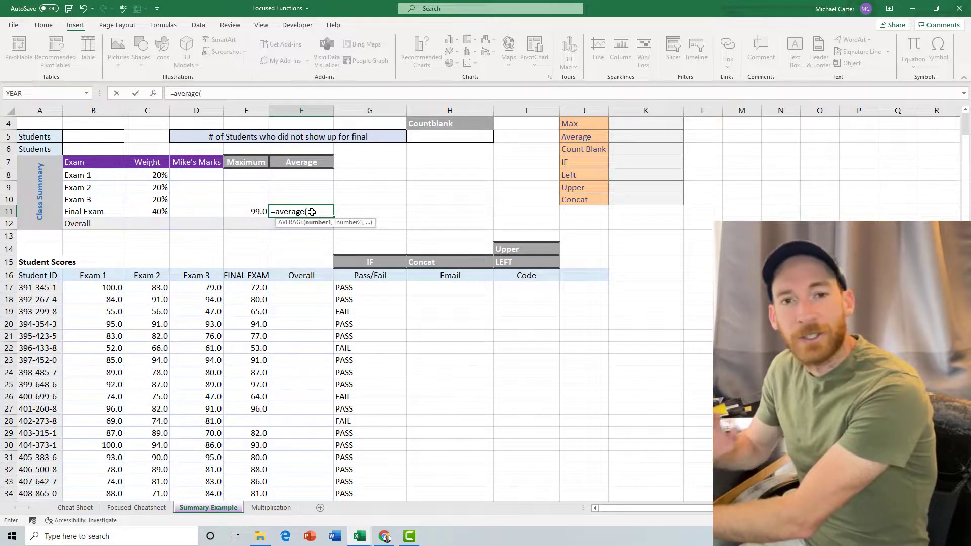
left_click(311, 211)
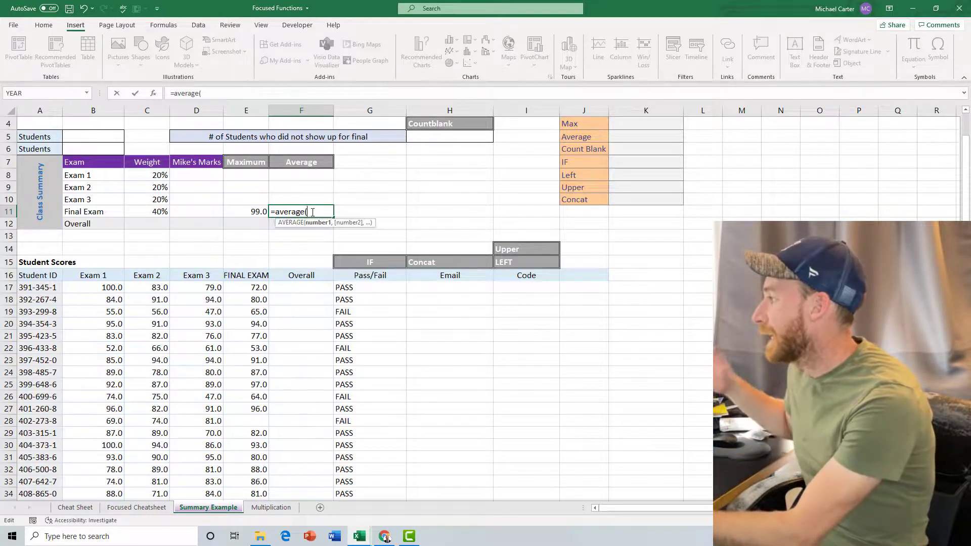
left_click_drag(262, 288, 255, 480)
scroll(254, 480, "up", 5)
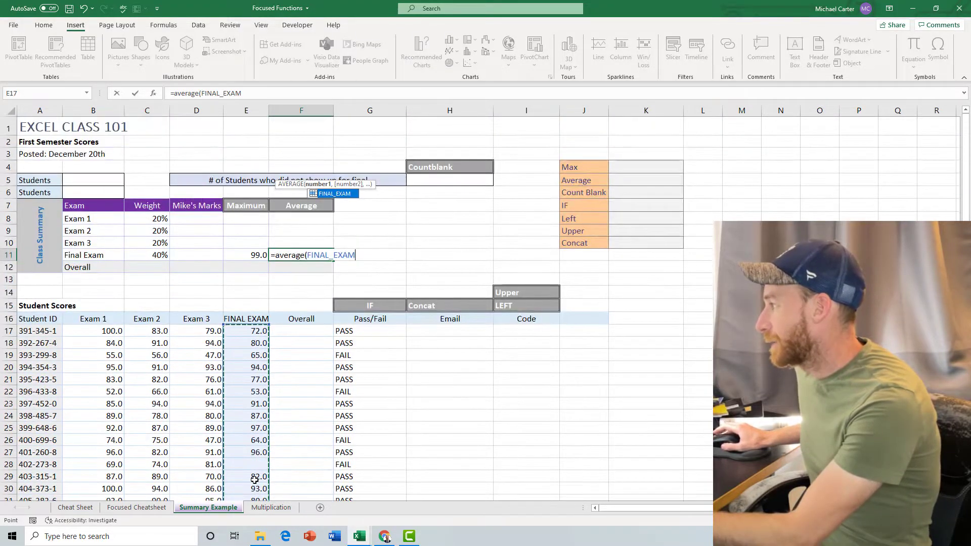
type(")")
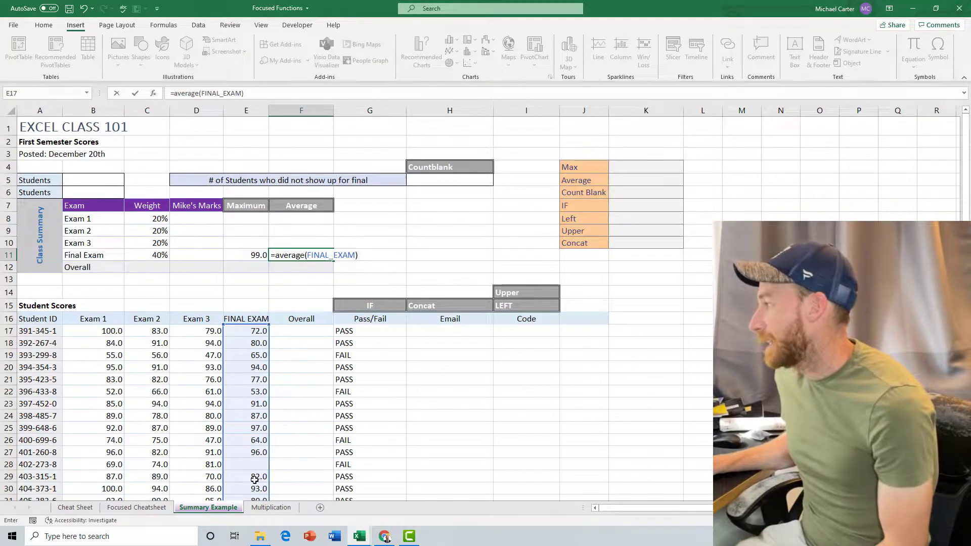
key("Return")
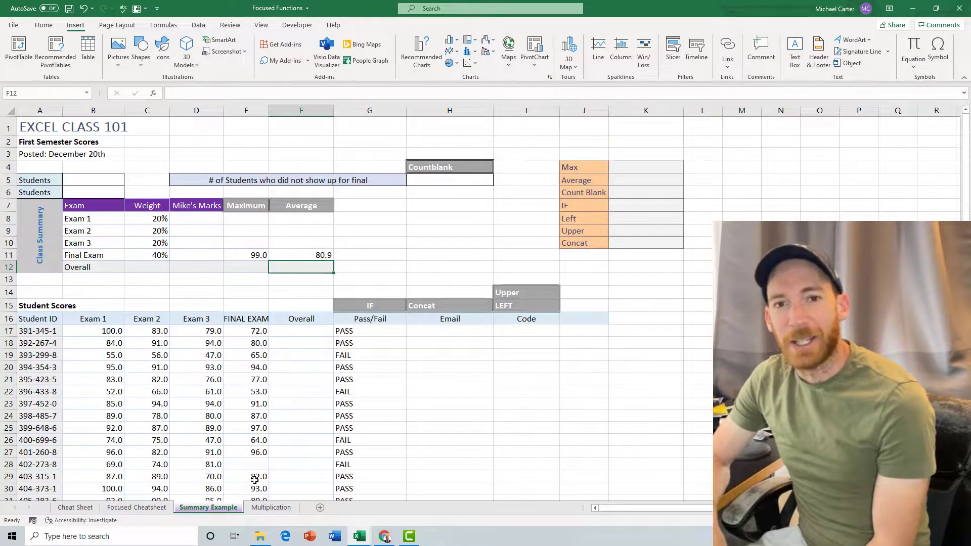
- Enter =COUNTBLANK(FINAL_EXAM) in H5 to count the students who did not show up for the final
left_click(456, 184)
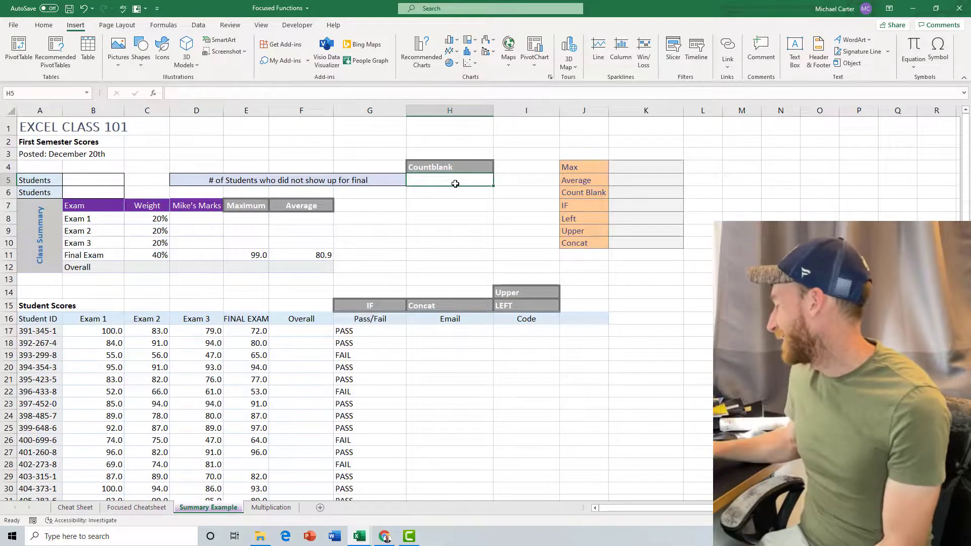
type("=countblank(")
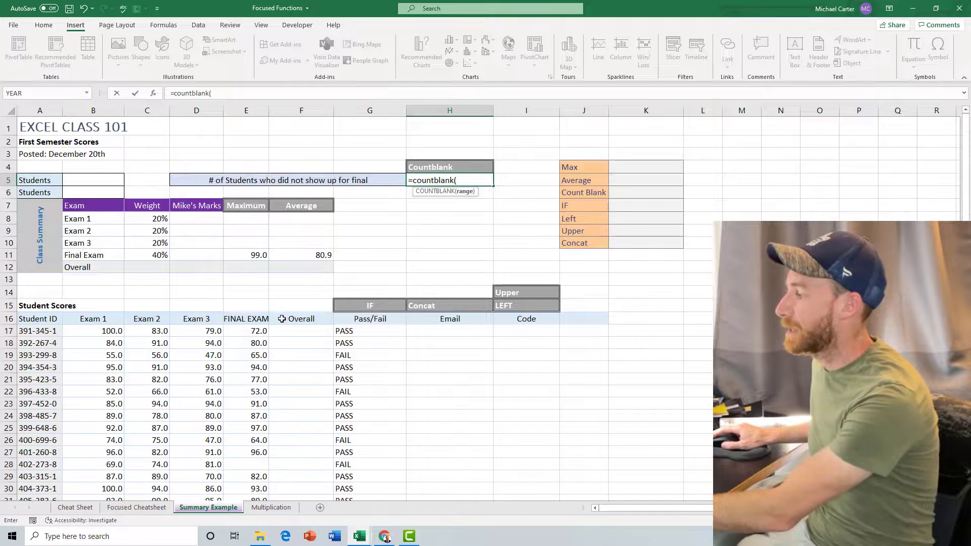
left_click_drag(256, 332, 243, 524)
key("BackSpace")
key("BackSpace")
key("BackSpace")
key("BackSpace")
key("BackSpace")
key("BackSpace")
key("BackSpace")
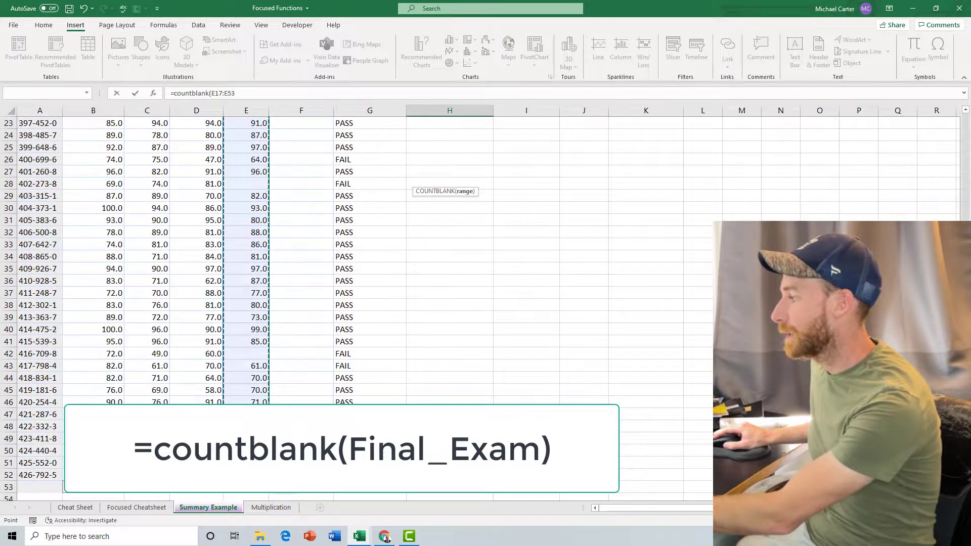
type("FINAL_EXAM")
key("Return")
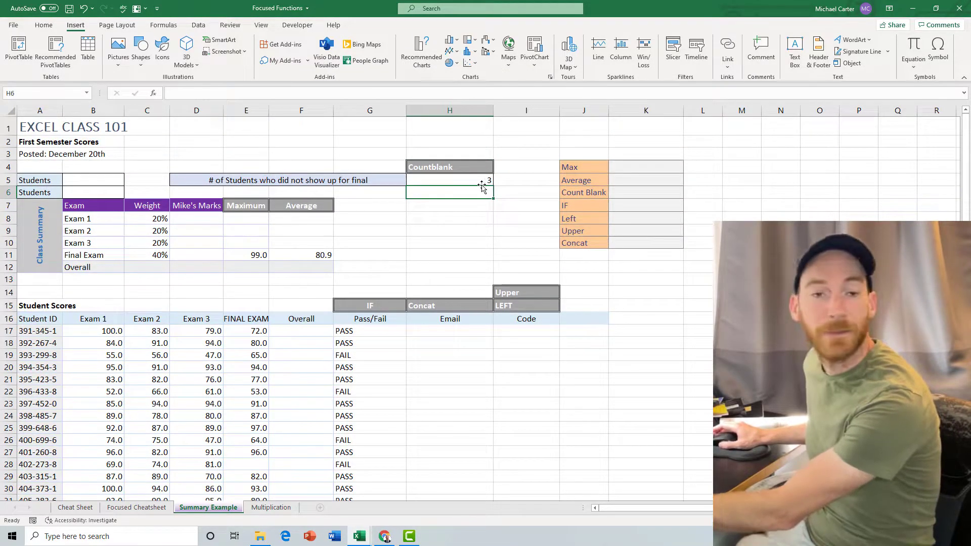
- Enter =LEFT(A17,3) in I17 to extract the first three characters of the Student ID as the code
left_click(348, 331)
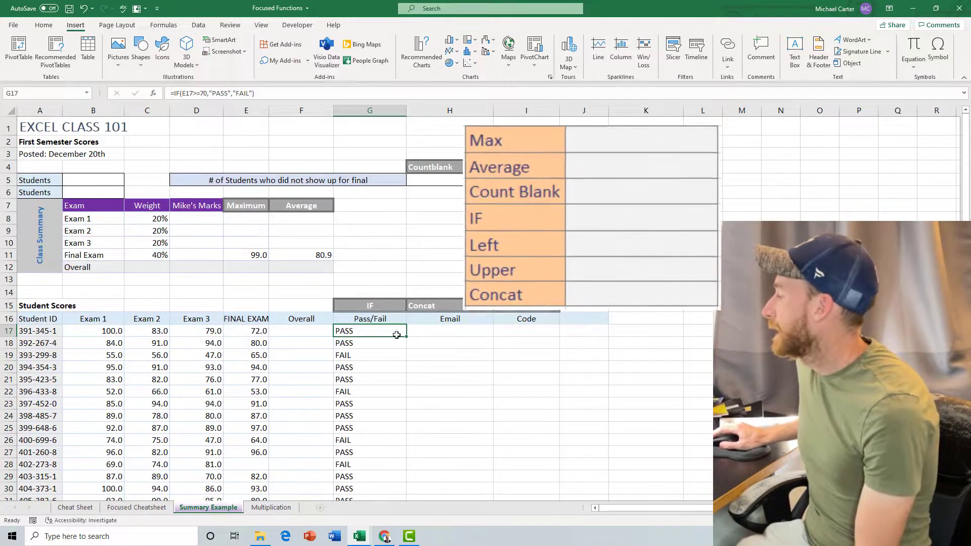
left_click(444, 330)
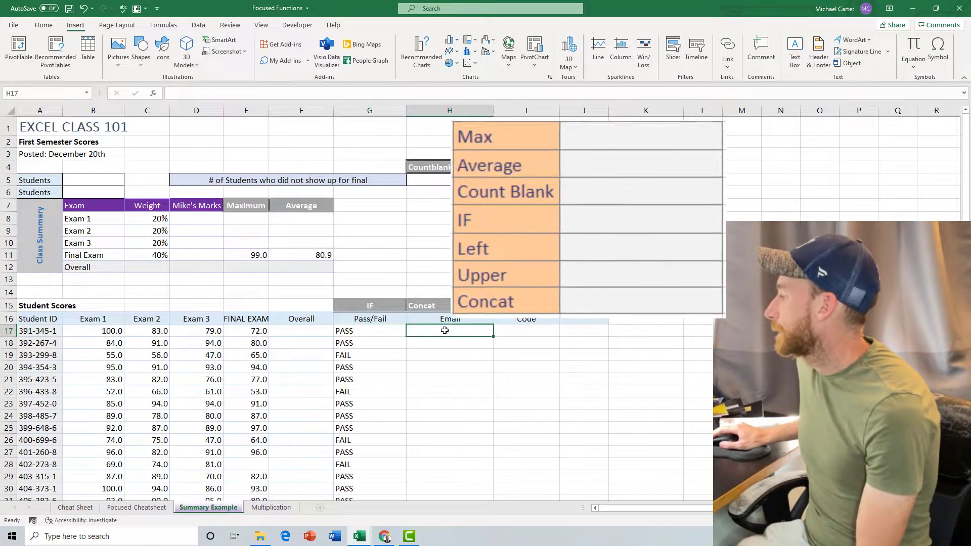
left_click(507, 332)
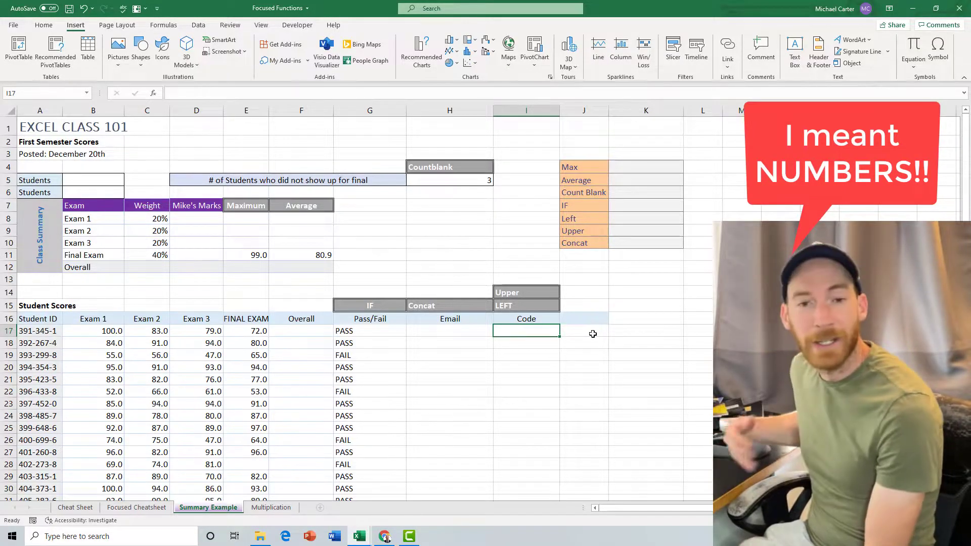
type("=")
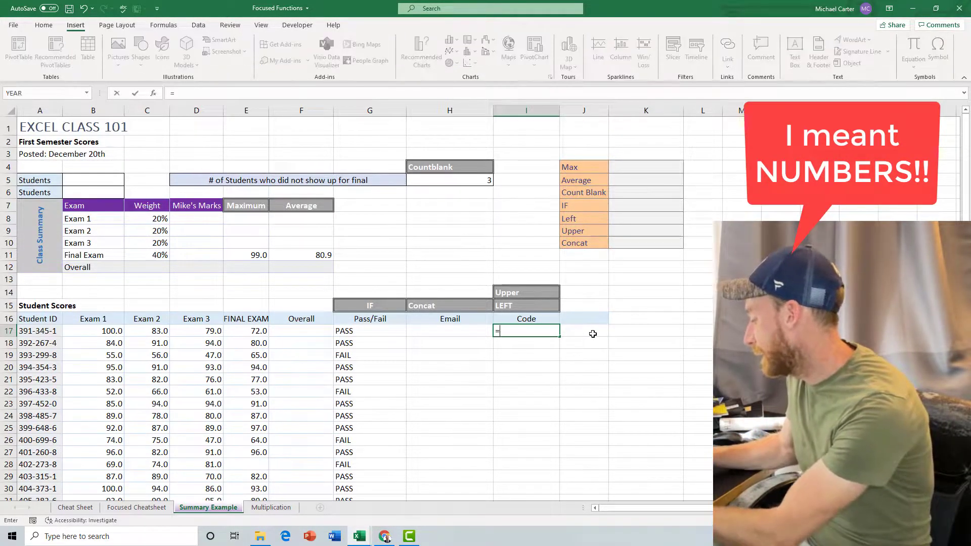
type("left(")
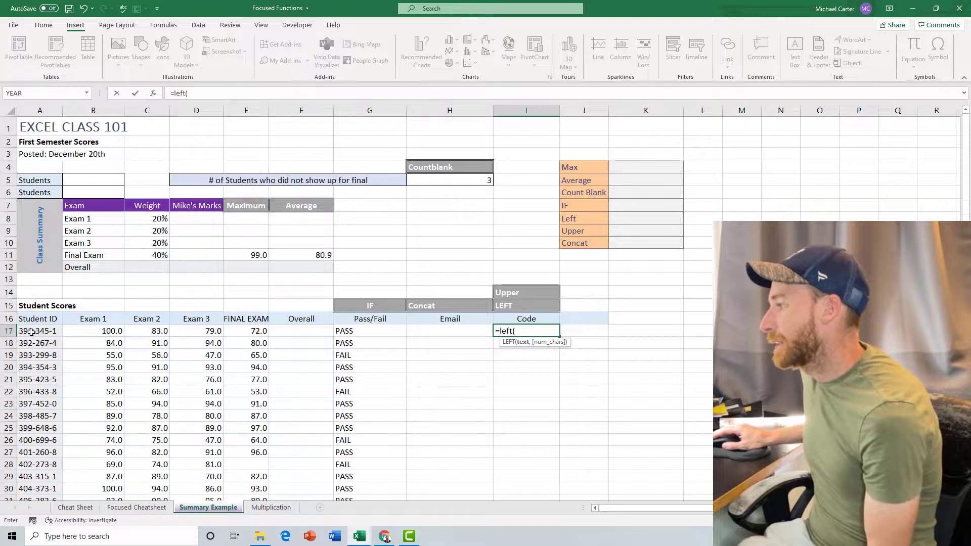
left_click(26, 331)
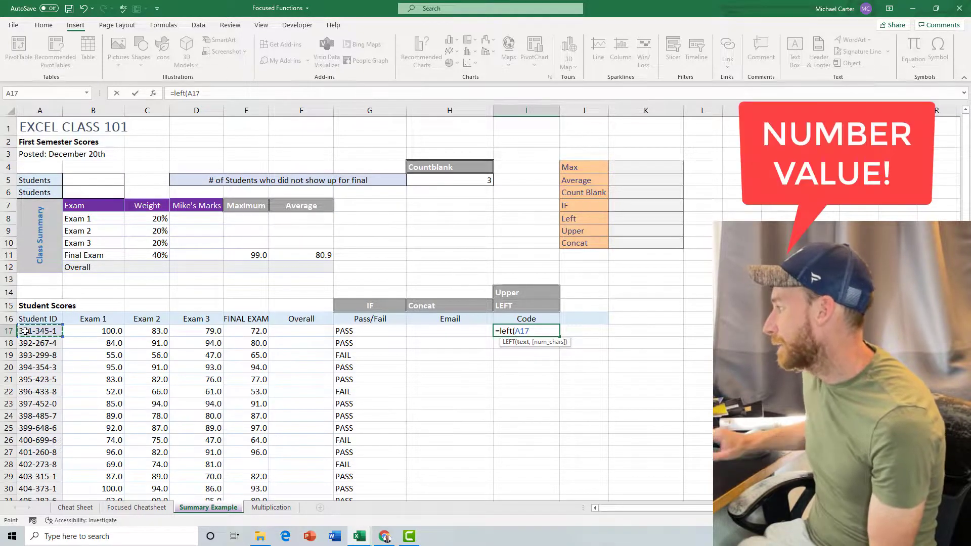
type(",")
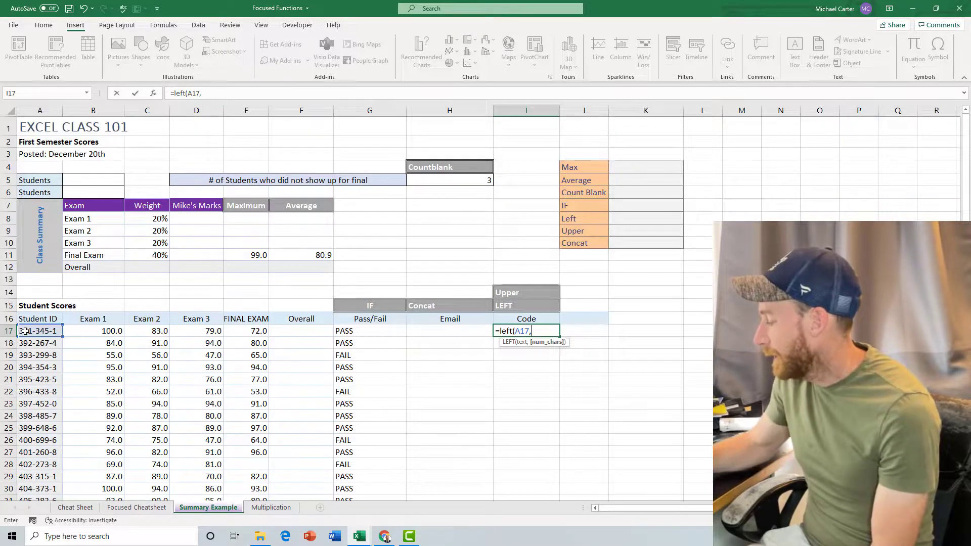
type("3")
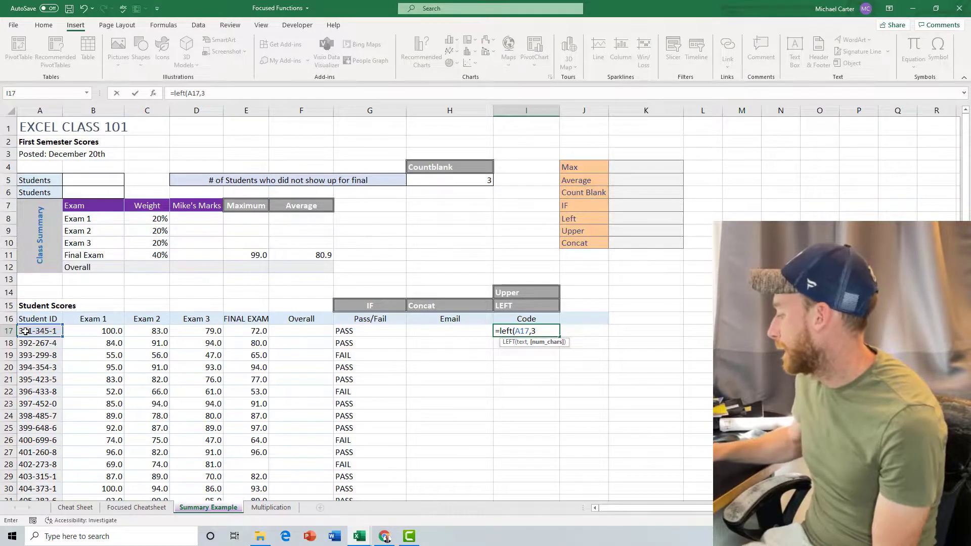
type(")")
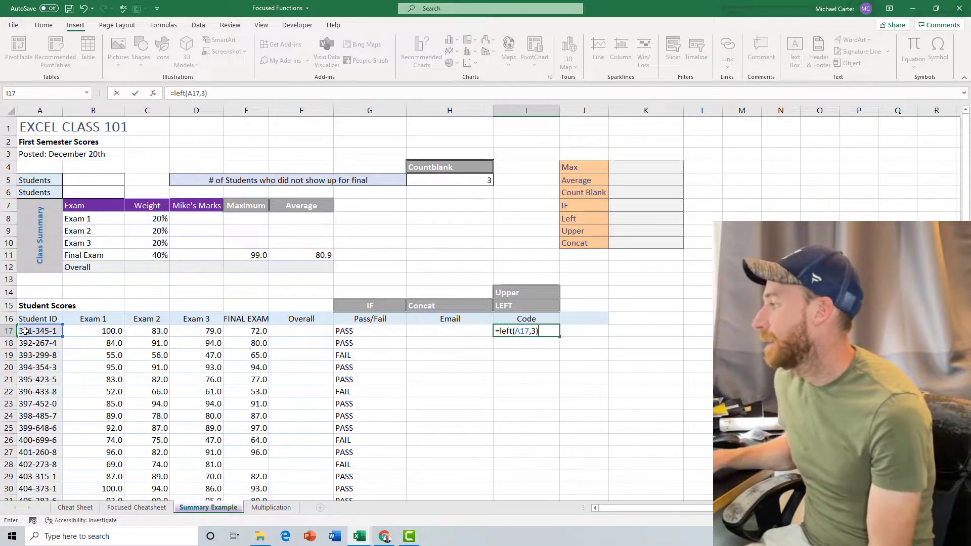
key("Return")
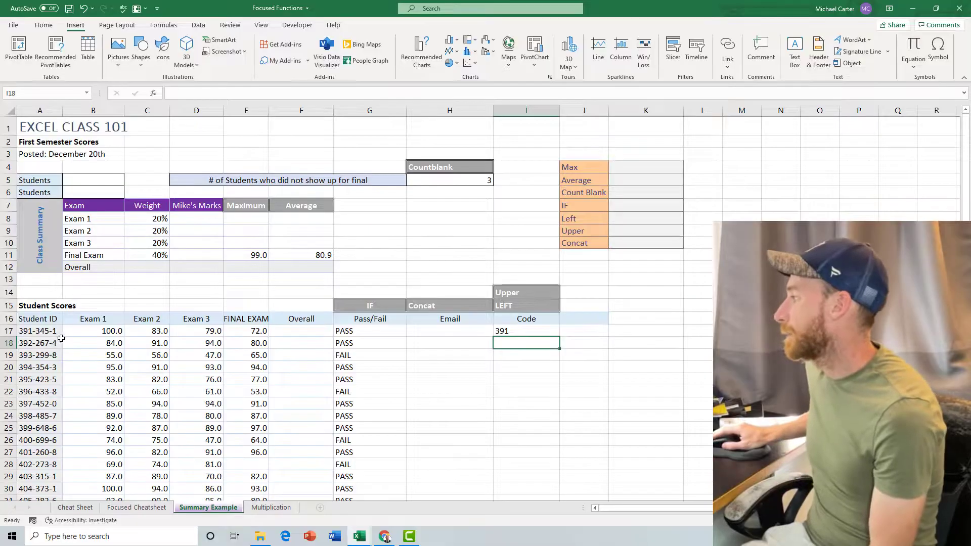
- Fill the LEFT formula from I17 down the Code column for the student rows
left_click(526, 328)
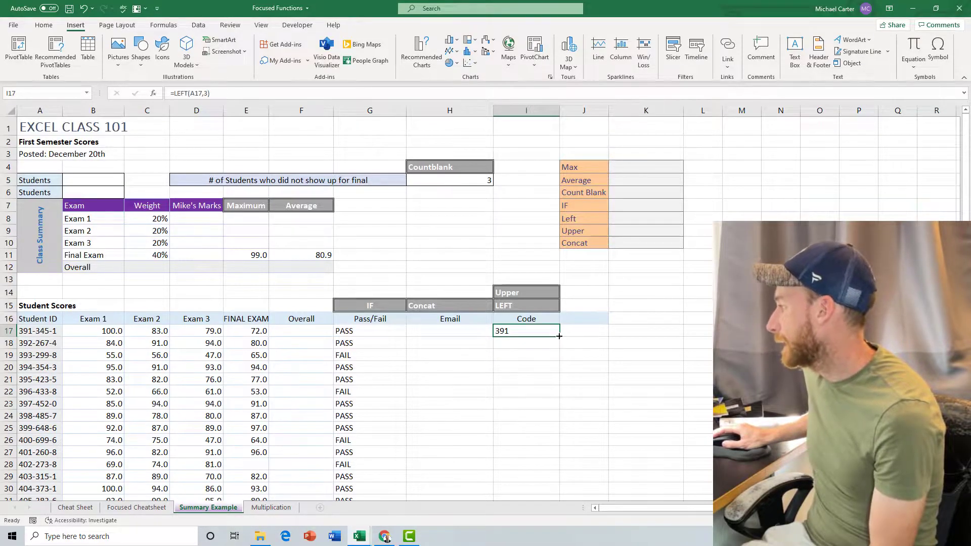
left_click_drag(559, 337, 571, 474)
scroll(553, 455, "up", 3)
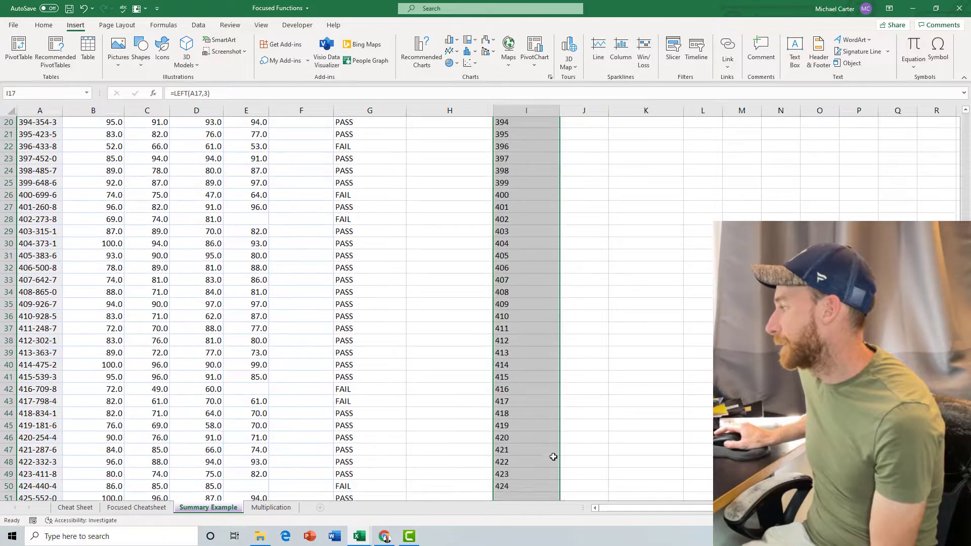
scroll(554, 457, "up", 4)
left_click(538, 311)
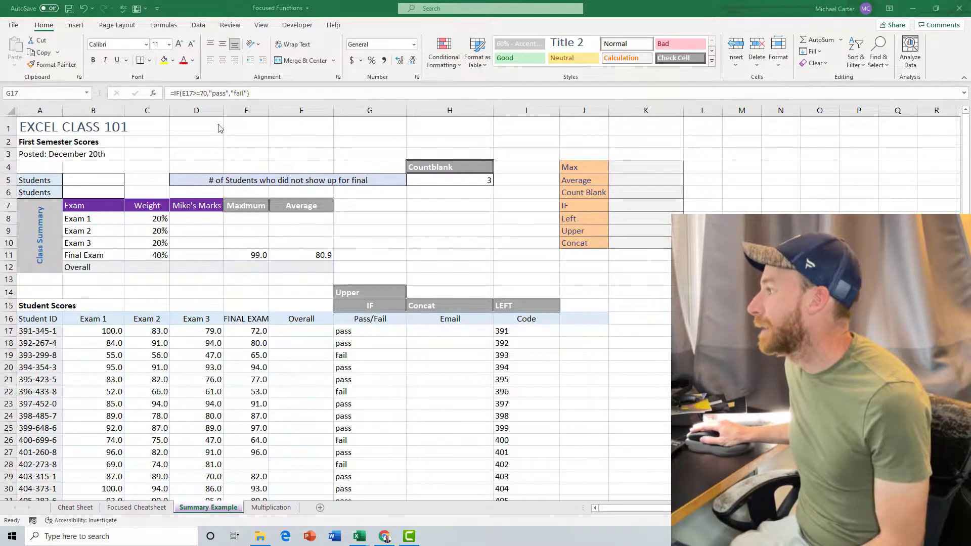
- Wrap the Pass/Fail formula in G17 in UPPER, making it =UPPER(IF(E17>=70,"pass","fail"))
left_click(186, 92)
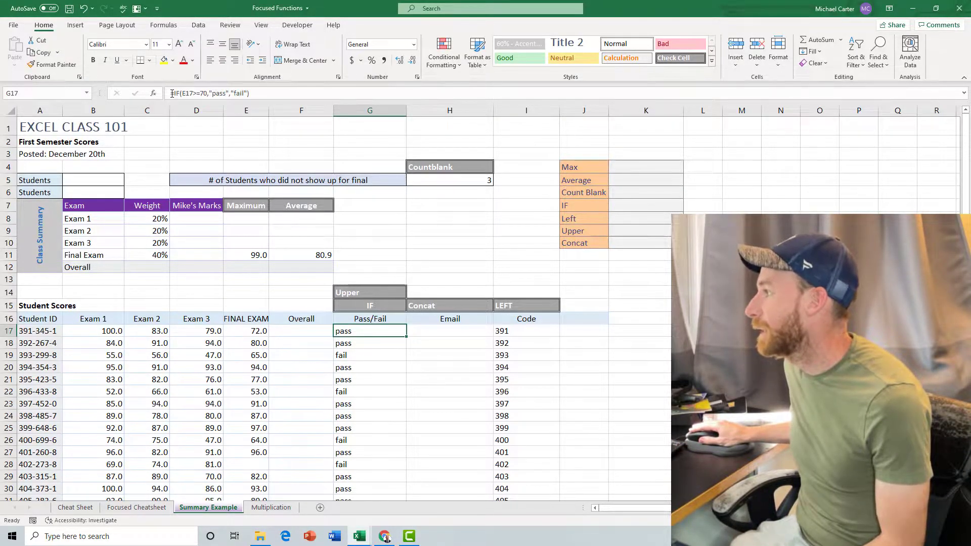
left_click(246, 93)
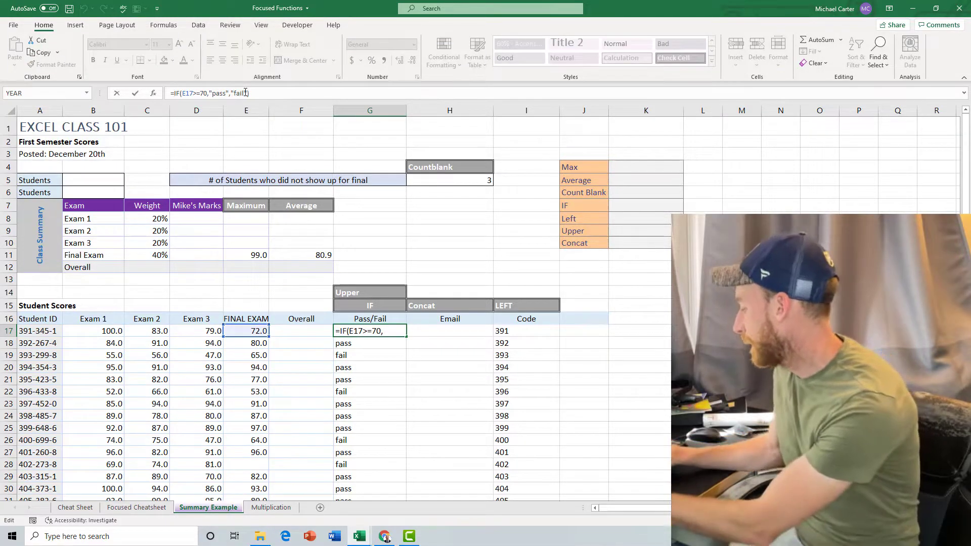
key("Home")
key("Right")
type("upper(")
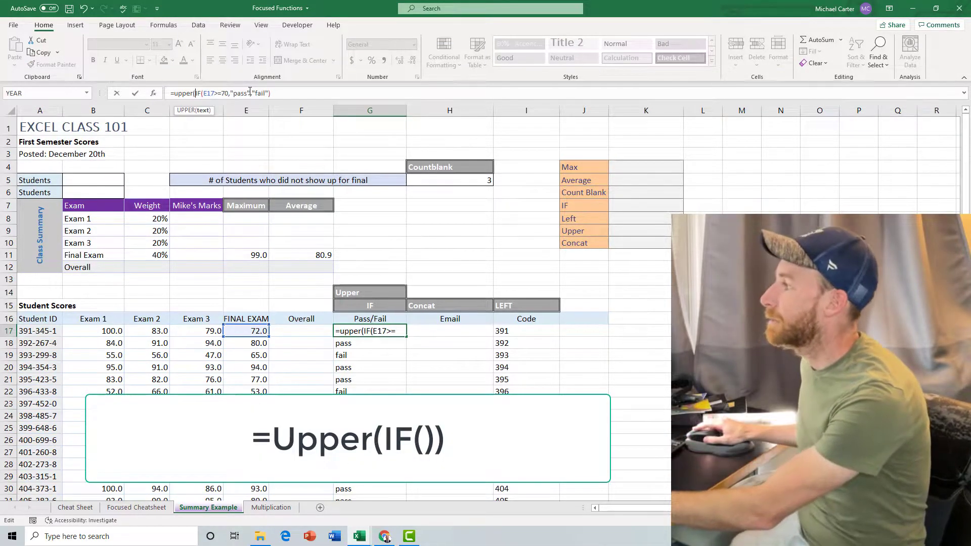
left_click(282, 93)
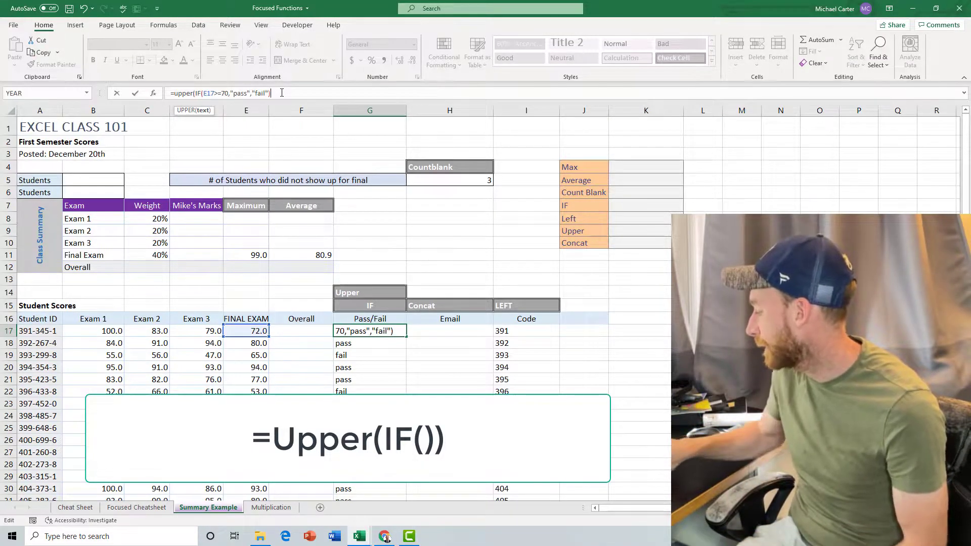
type(")")
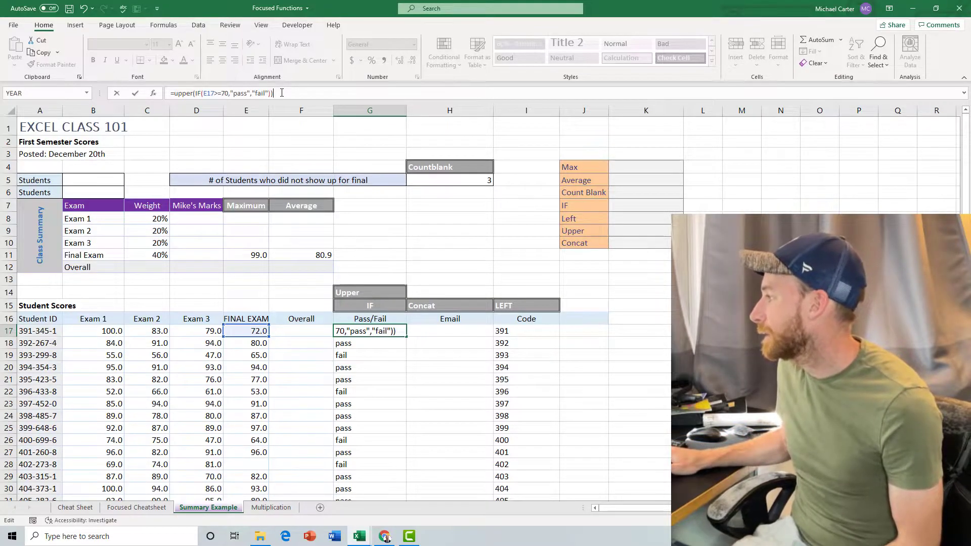
key("Return")
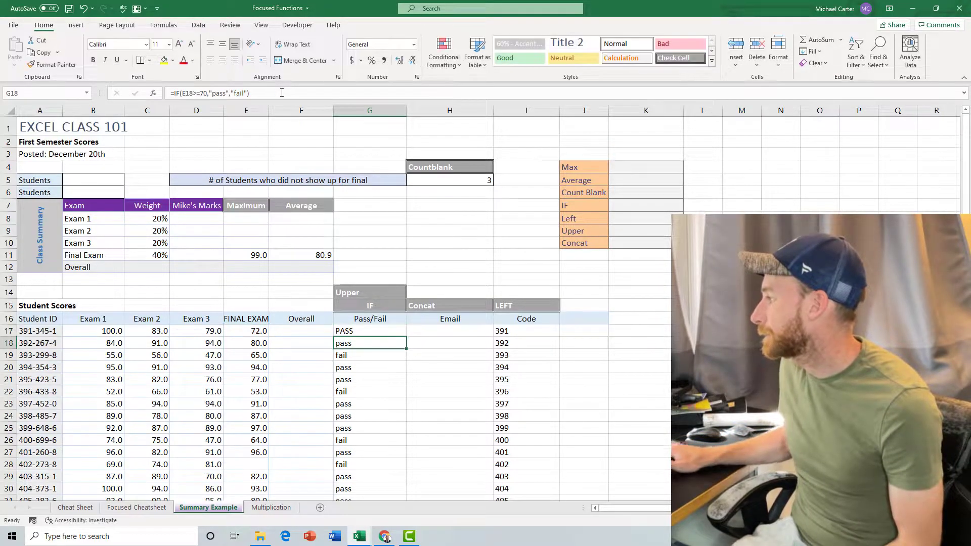
- Fill the UPPER Pass/Fail formula from G17 down the column for all student rows
left_click(376, 330)
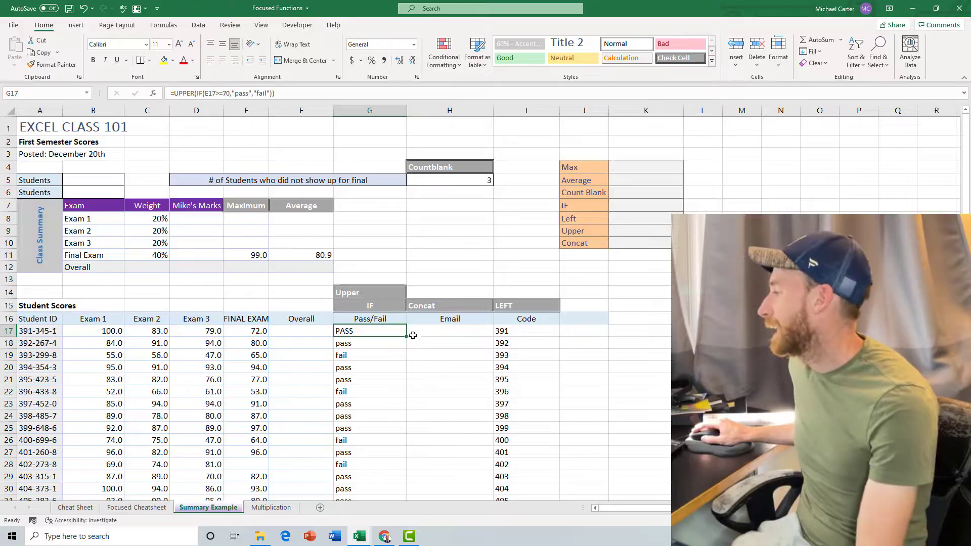
left_click_drag(407, 337, 407, 338)
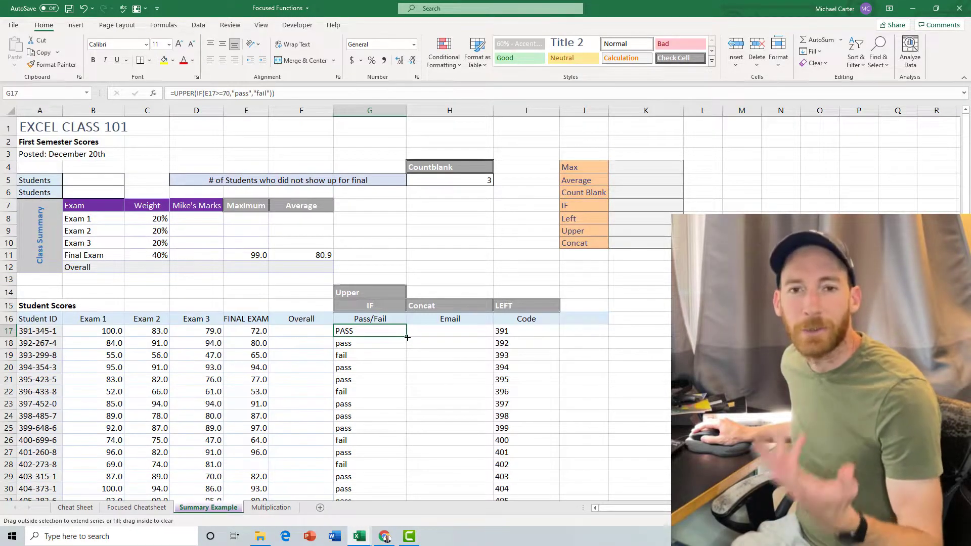
left_click_drag(407, 337, 416, 473)
scroll(415, 473, "up", 3)
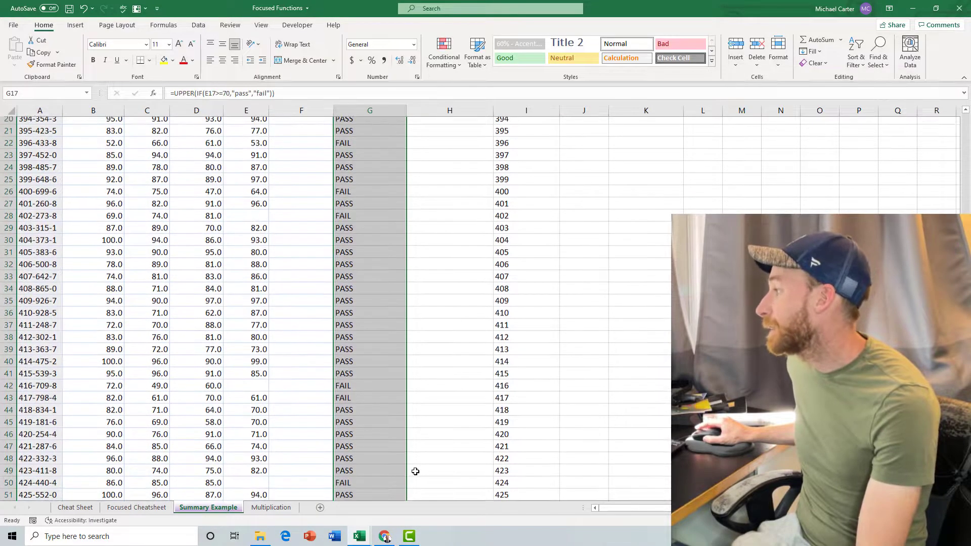
scroll(412, 308, "up", 1)
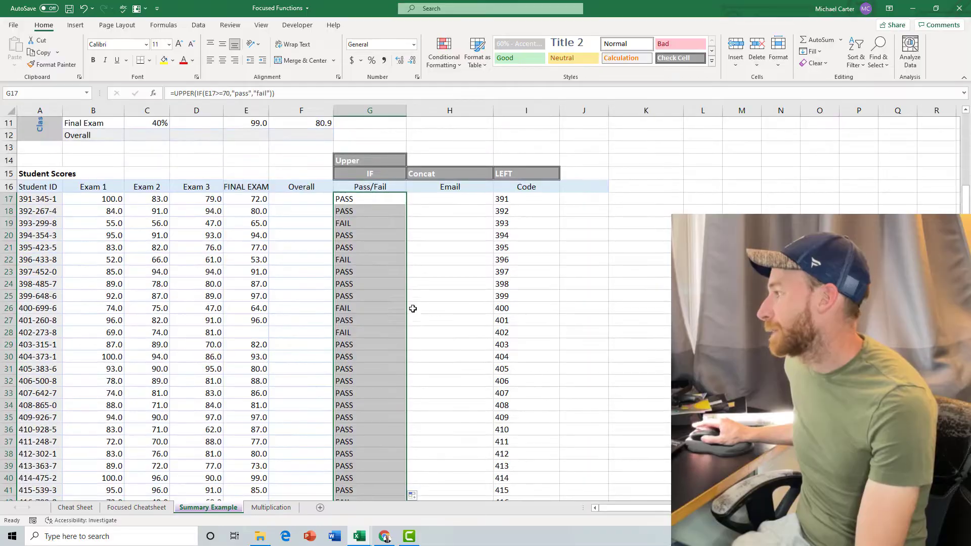
scroll(394, 273, "up", 1)
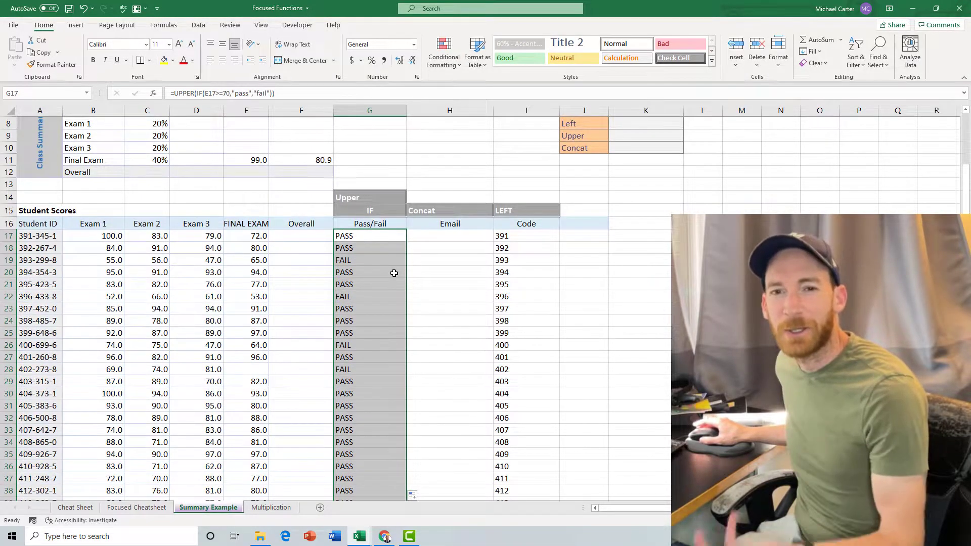
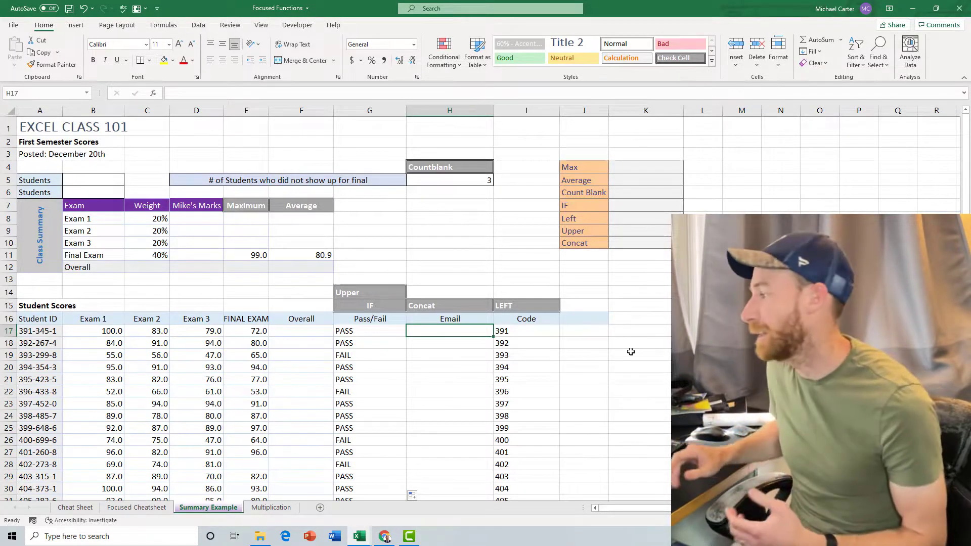
- Start a CONCAT formula in the first Email cell, H17, with the code in I17 as its first text
type("=concat")
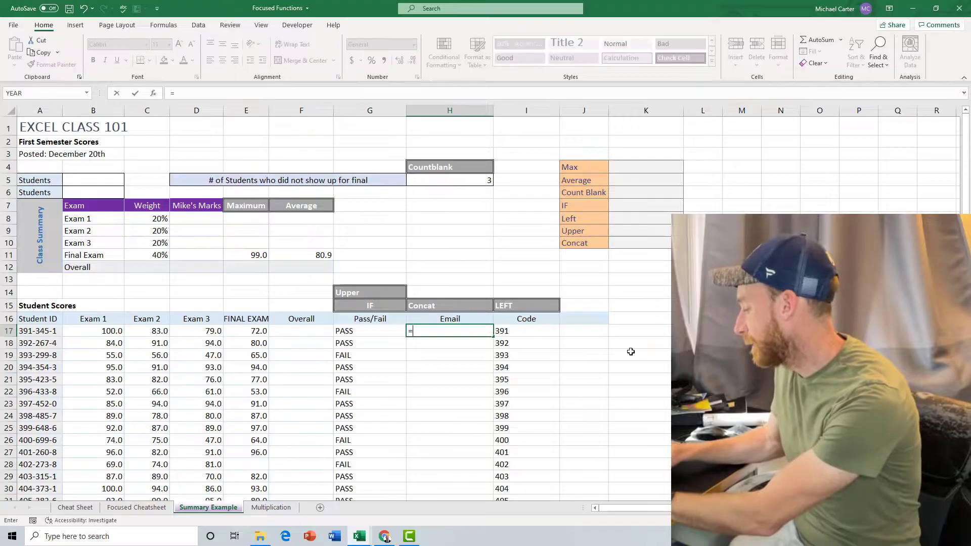
key("BackSpace")
key("BackSpace")
key("BackSpace")
key("BackSpace")
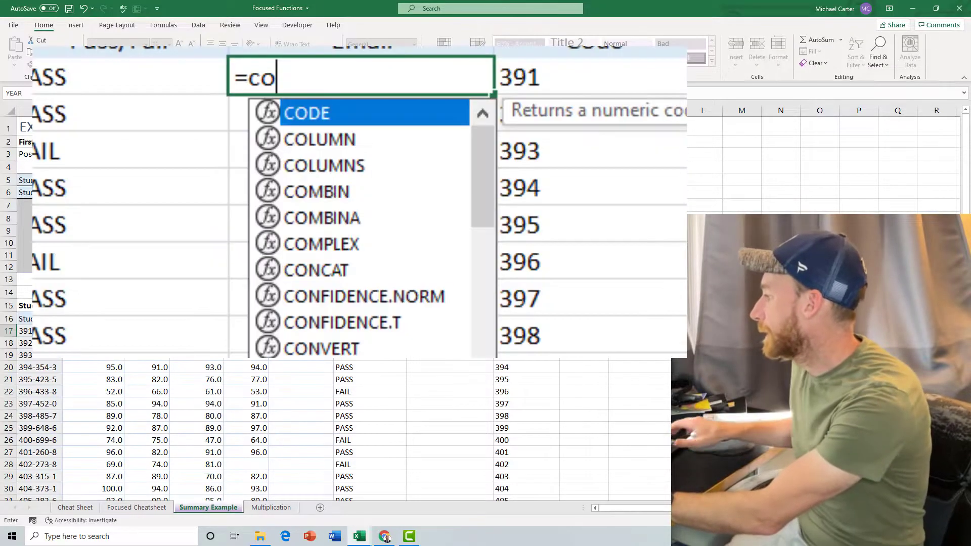
type("nc")
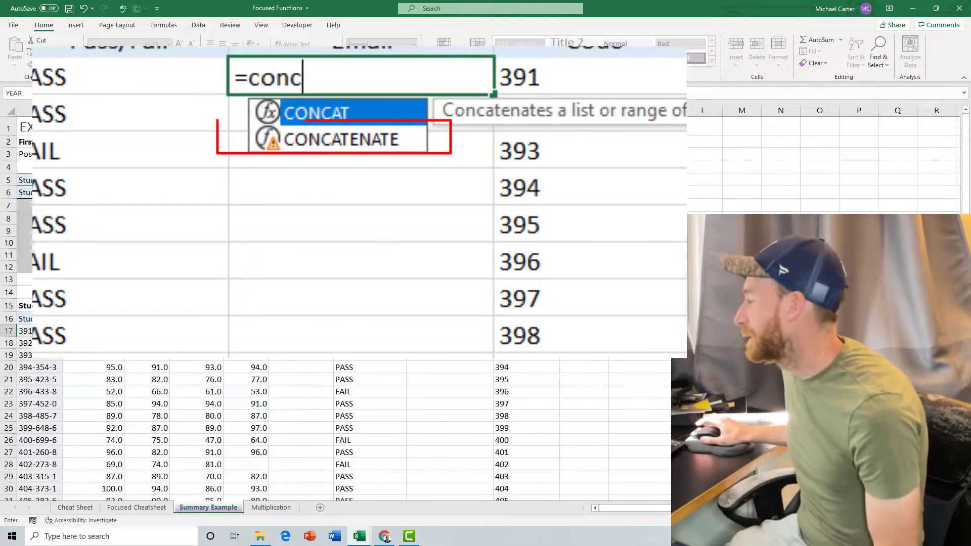
type("at(")
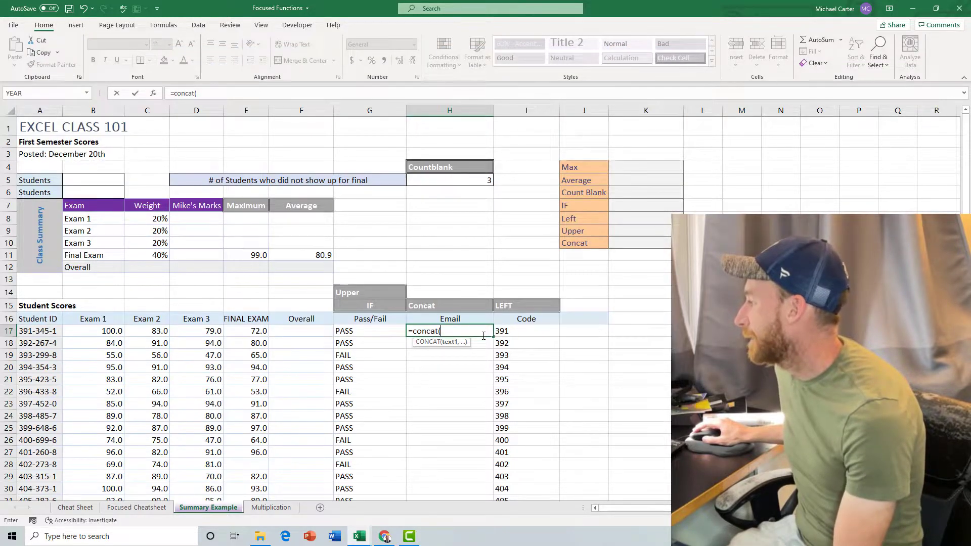
left_click(509, 331)
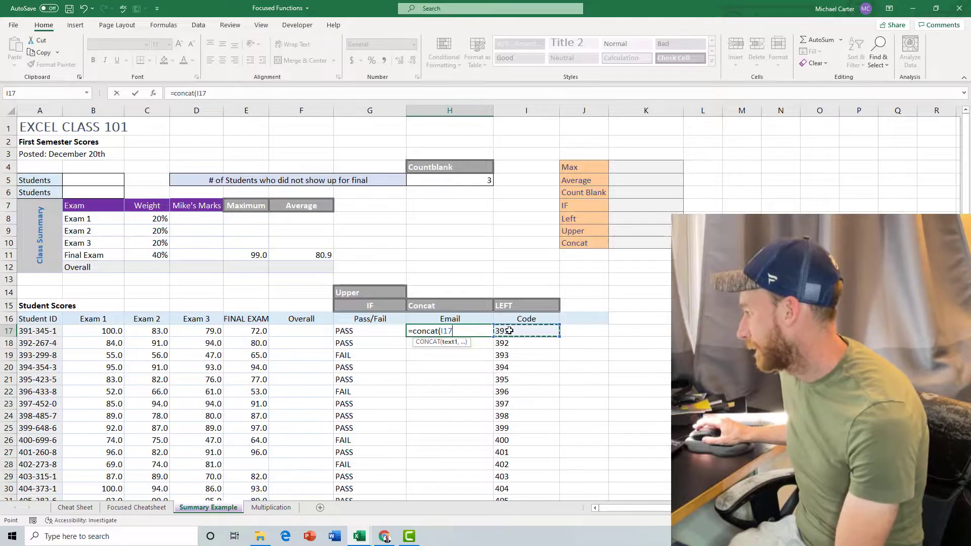
type(",")
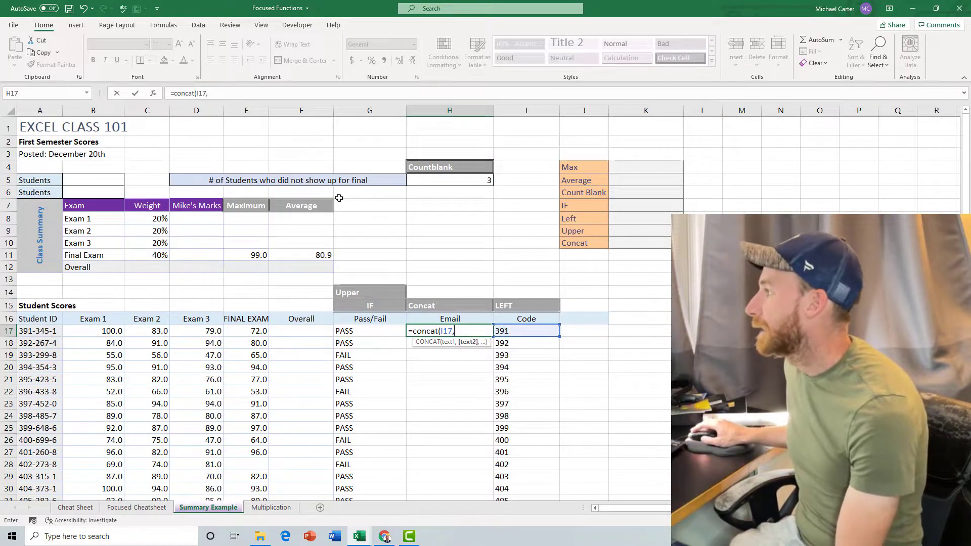
left_click(153, 94)
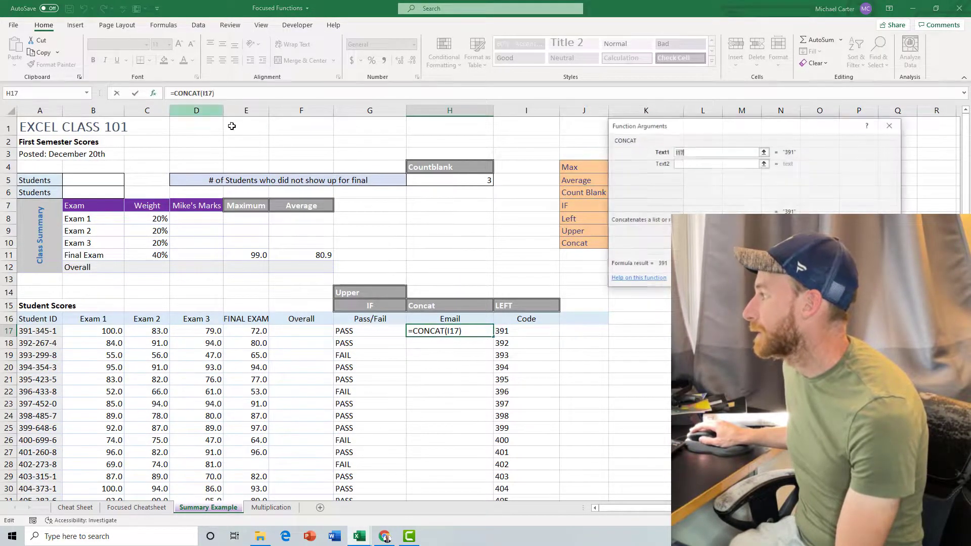
left_click_drag(759, 133, 657, 232)
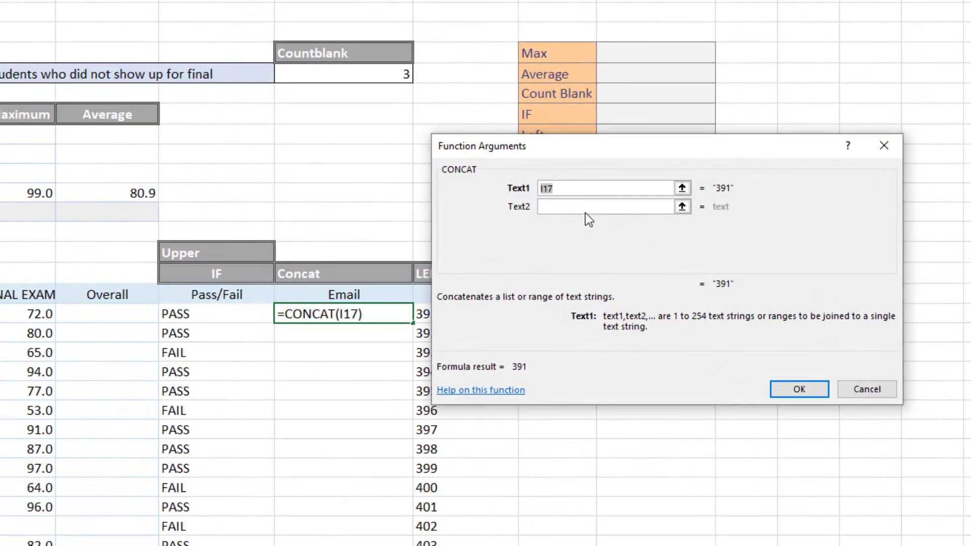
left_click(595, 262)
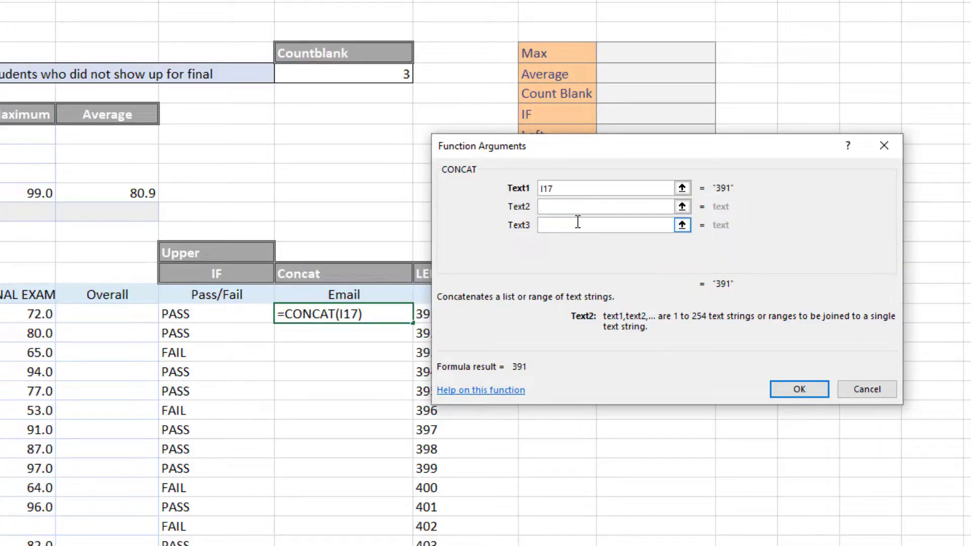
type("\"")
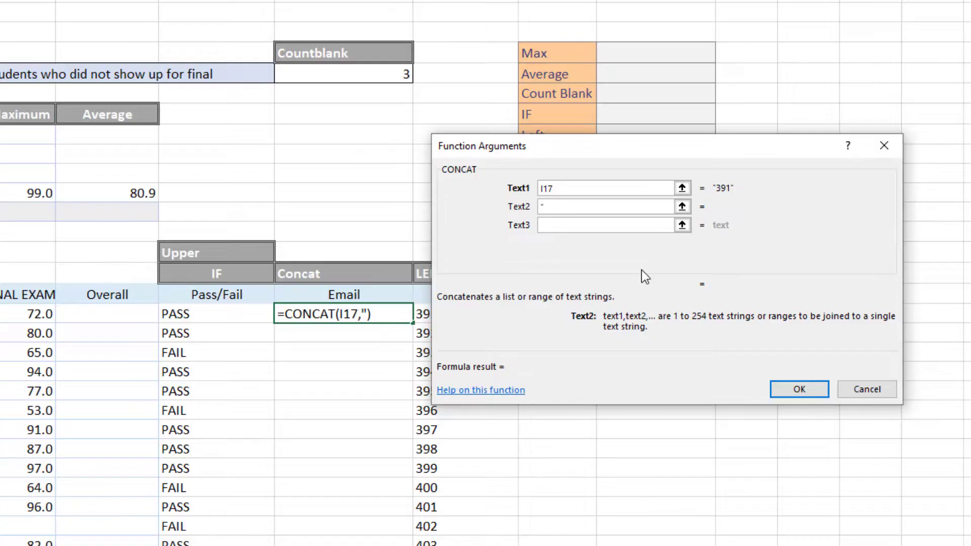
type("@school")
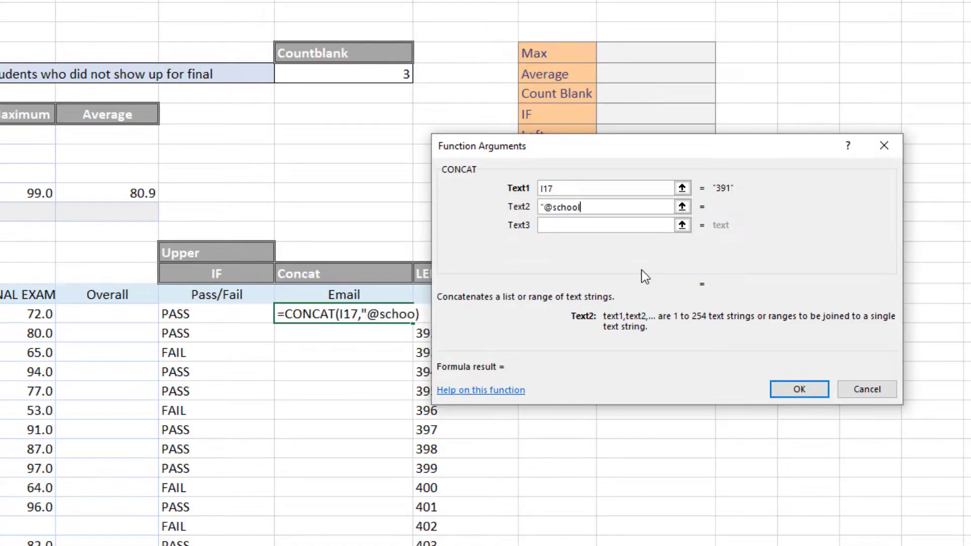
type(".ca\"")
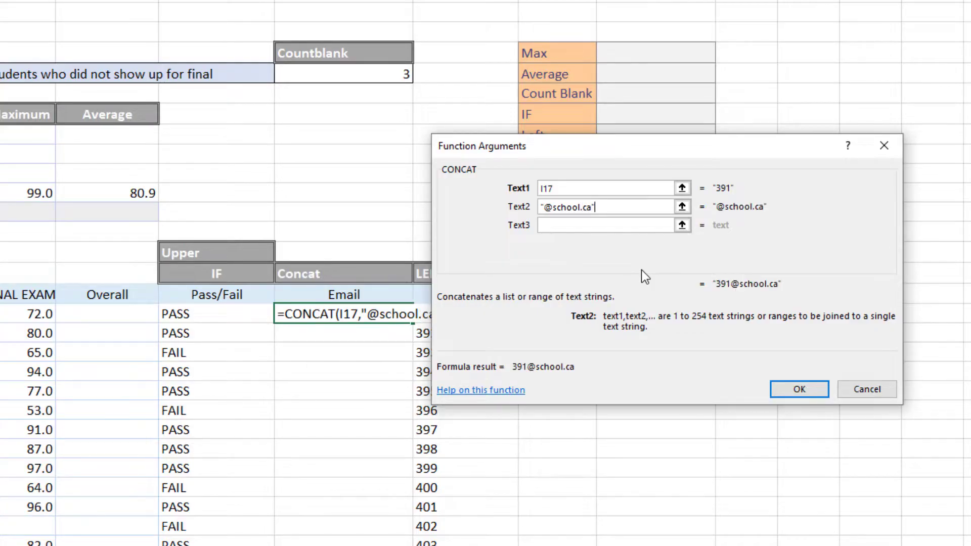
left_click(796, 388)
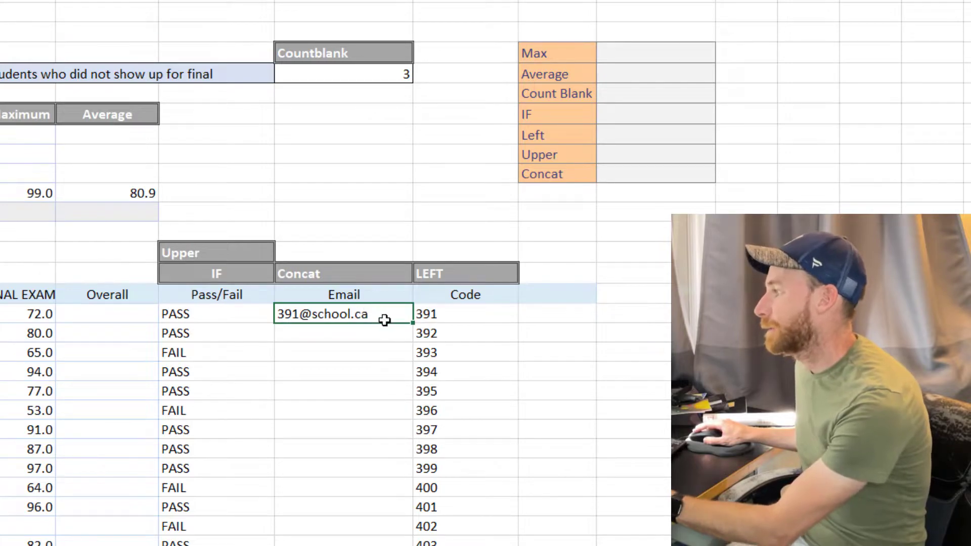
- Fill the CONCAT formula from H17 down the Email column for the student rows
left_click_drag(413, 323, 411, 527)
scroll(409, 526, "up", 1)
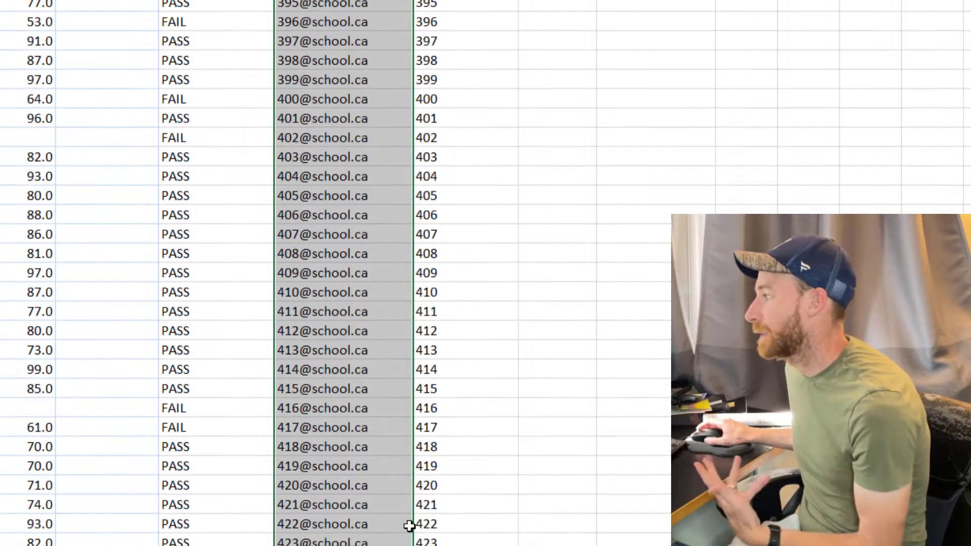
scroll(408, 524, "up", 4)
left_click(323, 163)
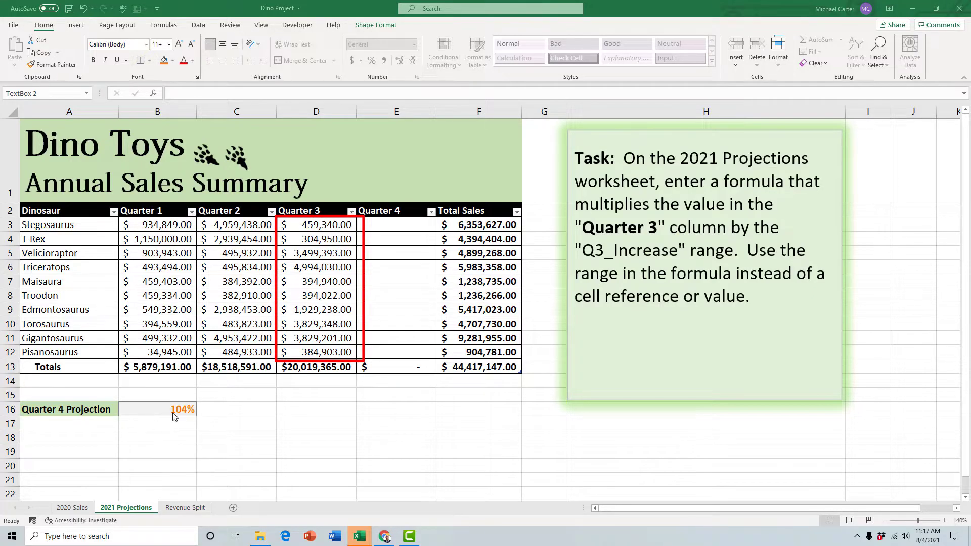
- On the 2021 Projections sheet, enter =[@[Quarter 3]]*Q3_Increase in E3, the Quarter 4 cell for Stegosaurus
left_click(383, 224)
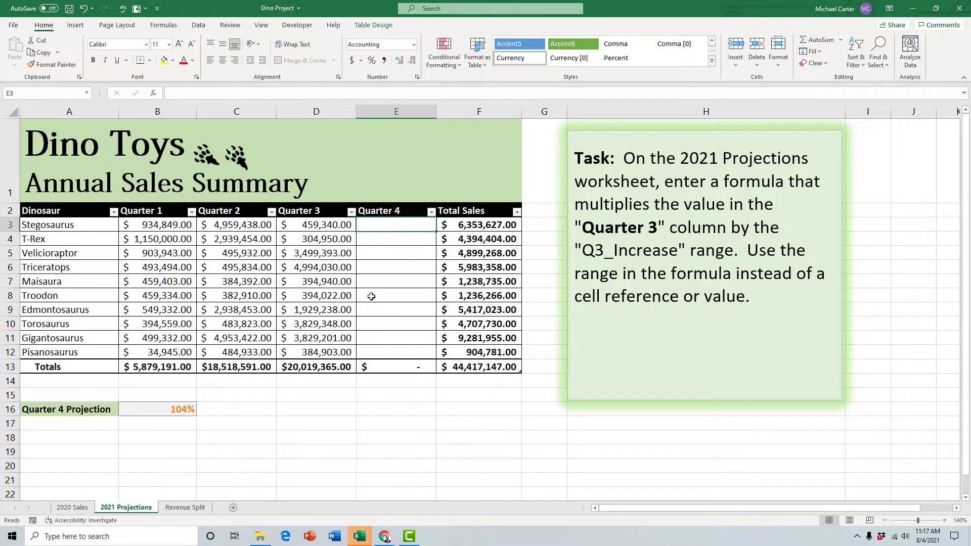
type("=")
left_click(306, 226)
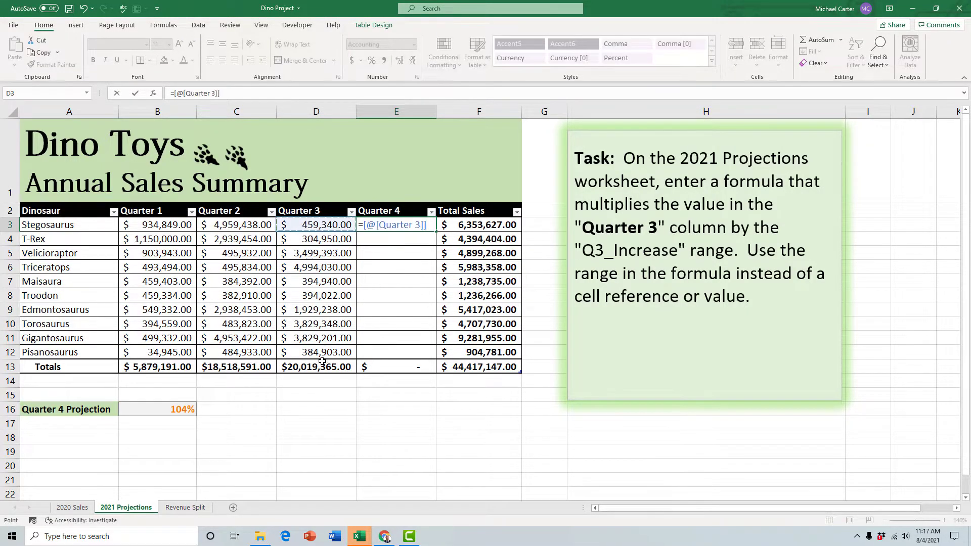
type("*Q3")
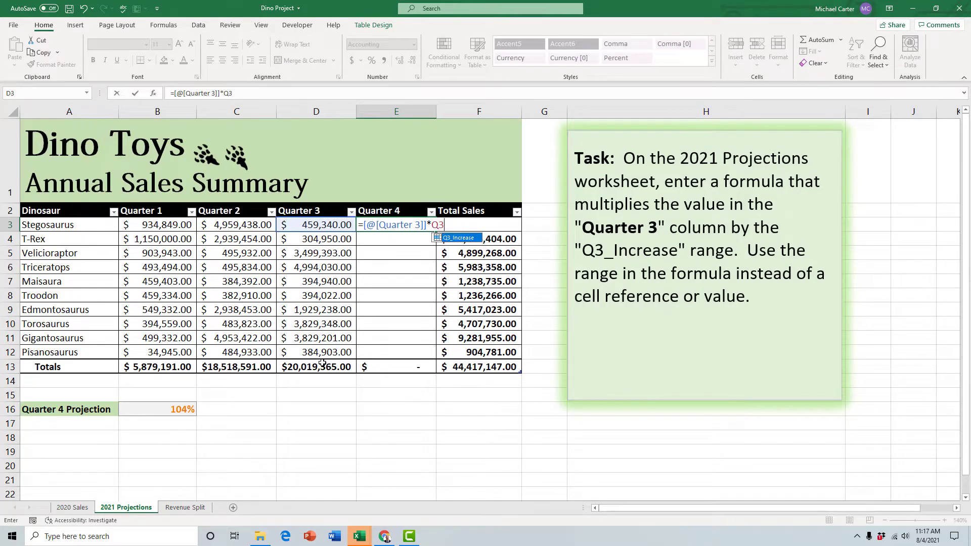
double_click(472, 238)
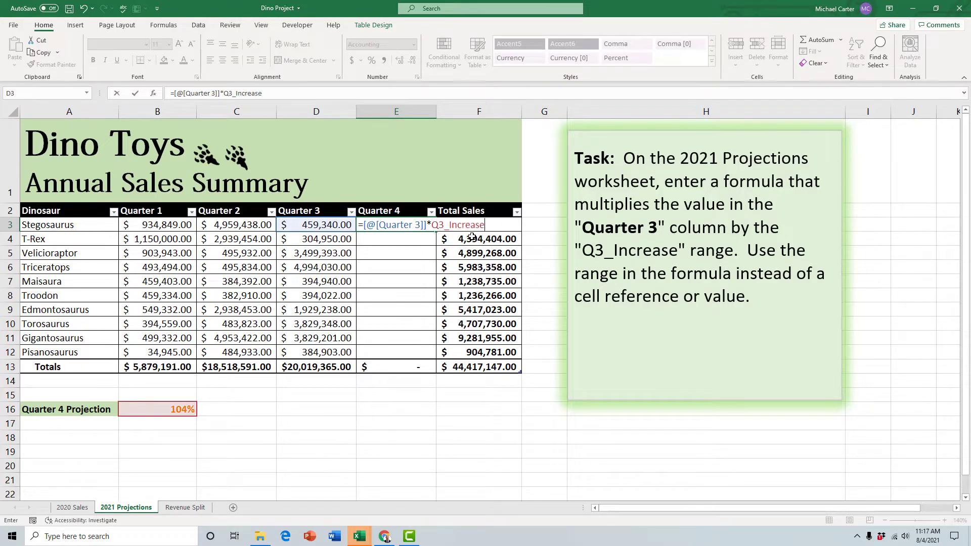
key("ctrl+Return")
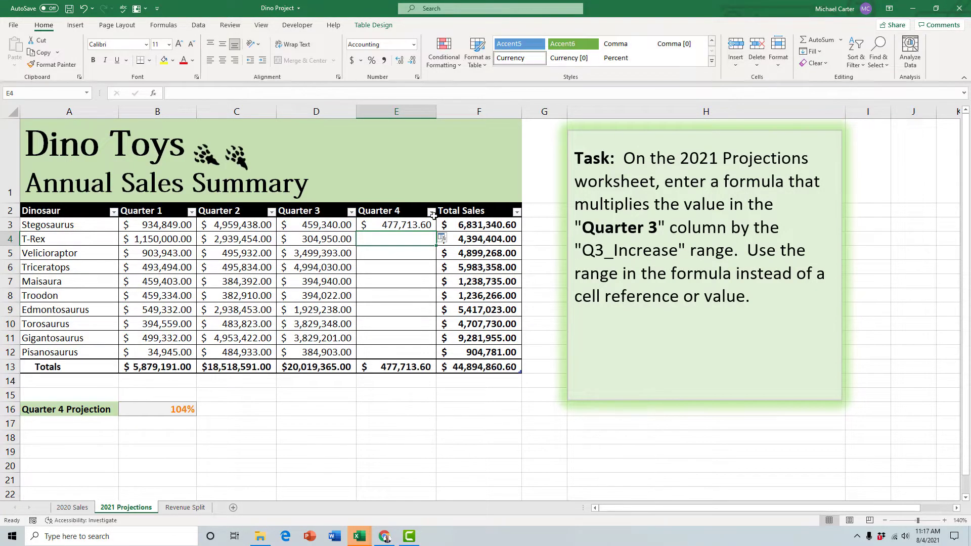
- Fill the Quarter 4 formula from E3 down to E12 and recheck the formula in the Pisanosaurus row
left_click_drag(436, 233, 439, 356)
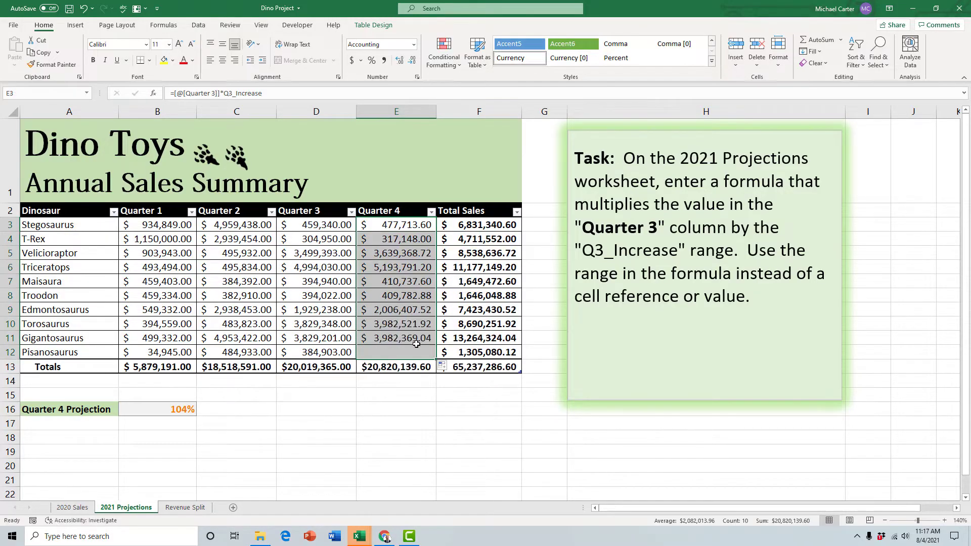
left_click(404, 353)
double_click(407, 353)
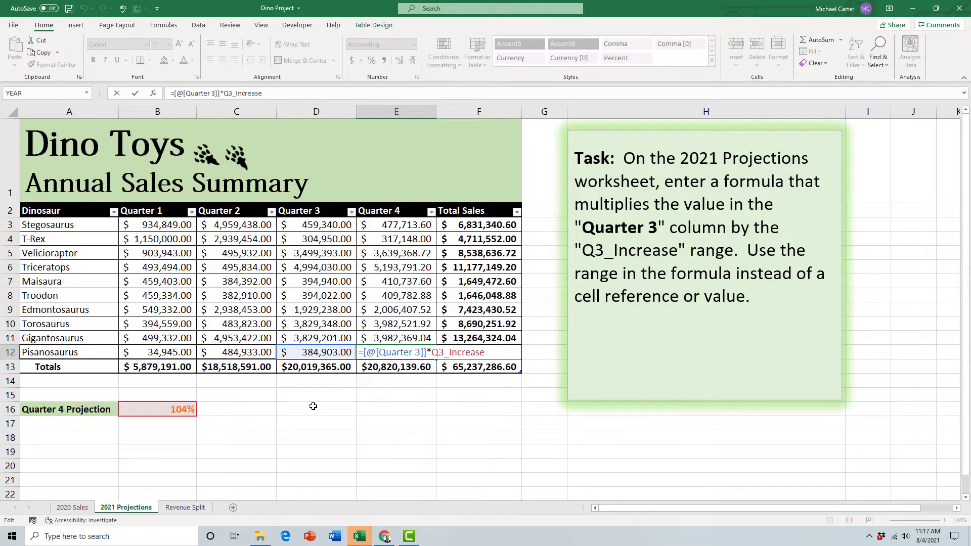
key("Return")
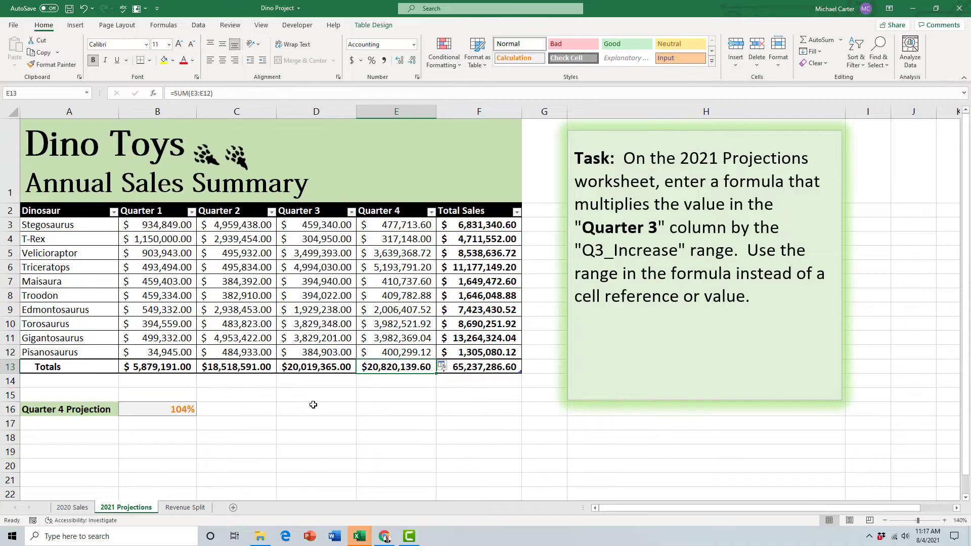